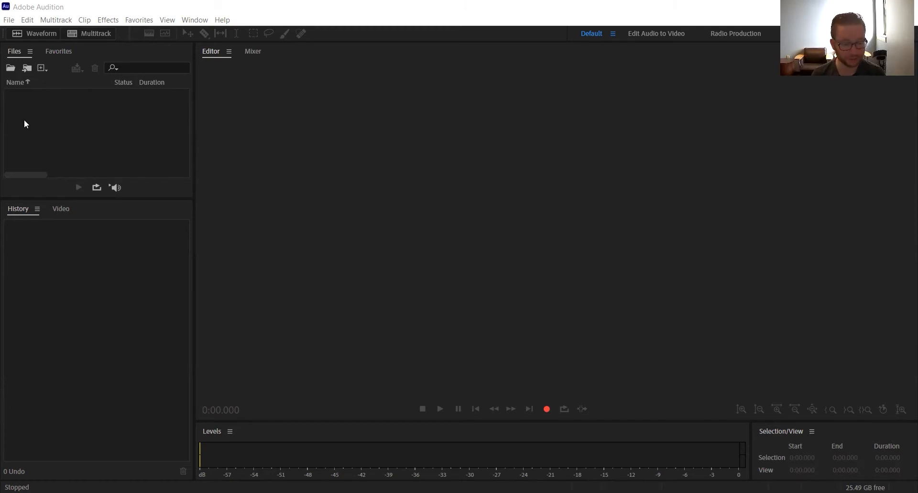
Create a mono 44100 Hz, 32-bit float audio file named Pitch Shifting and record a spoken clip of about 8 seconds
left_click(42, 69)
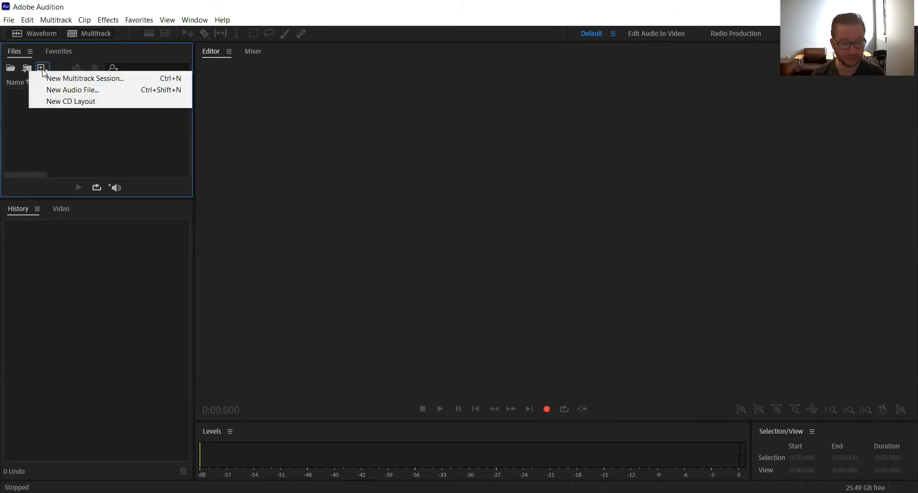
left_click(72, 89)
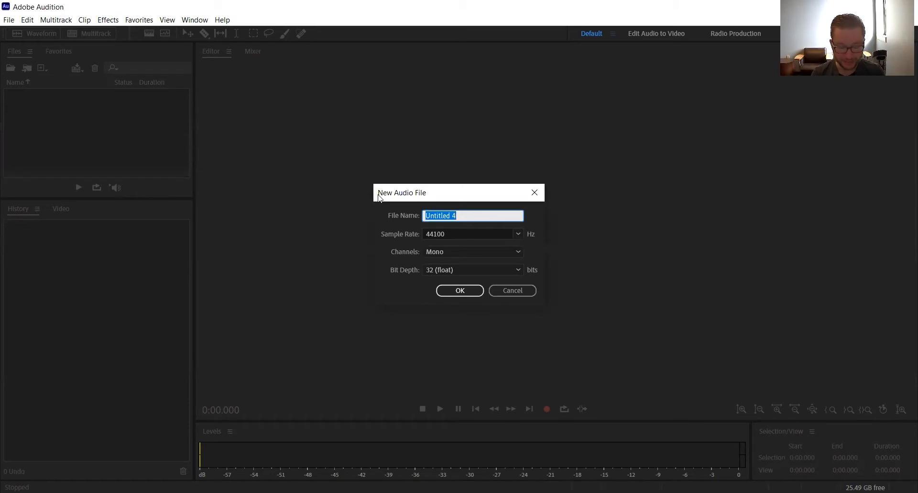
type("Pitch S")
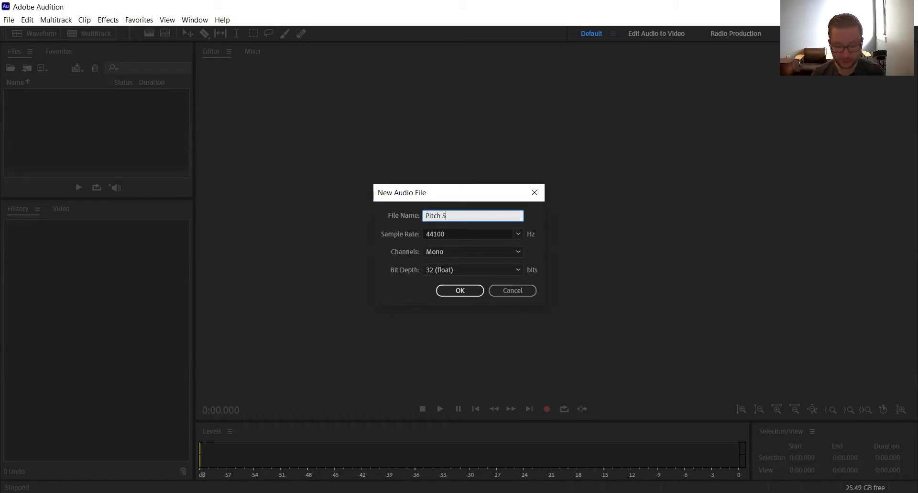
type("hifting")
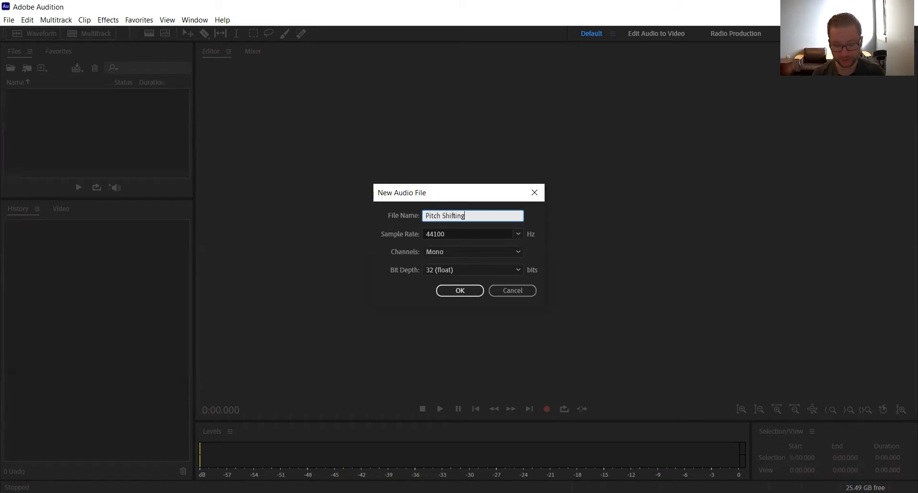
left_click(450, 291)
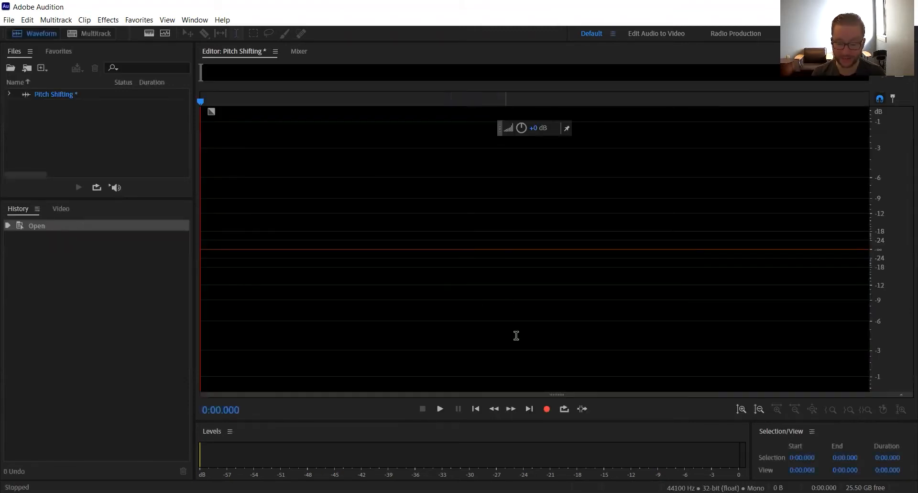
left_click(547, 409)
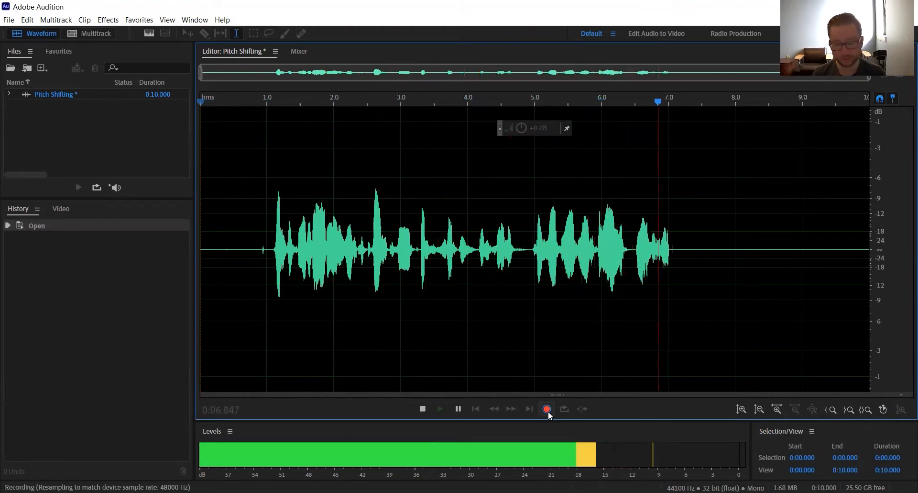
left_click(548, 412)
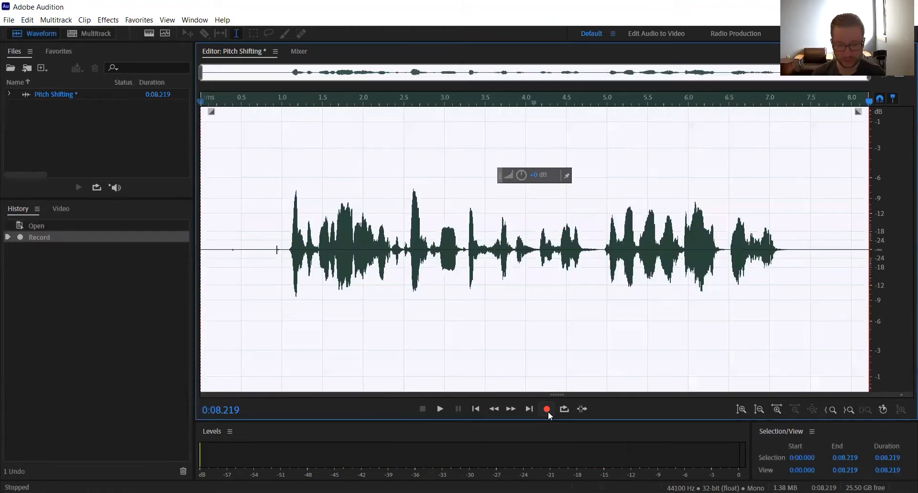
Trim the silence around the speech, deleting about 0.87 s and another 0.1 s at the start and about 1 s at the end
left_click_drag(271, 249, 15, 271)
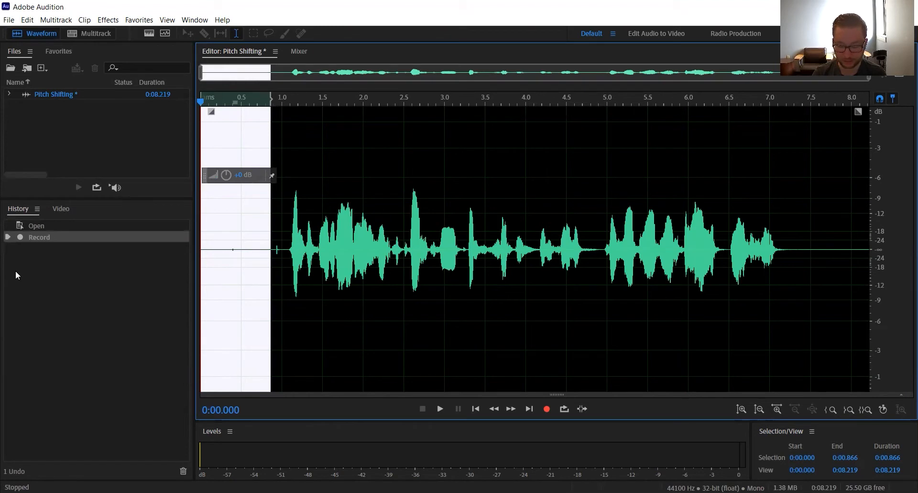
key("Delete")
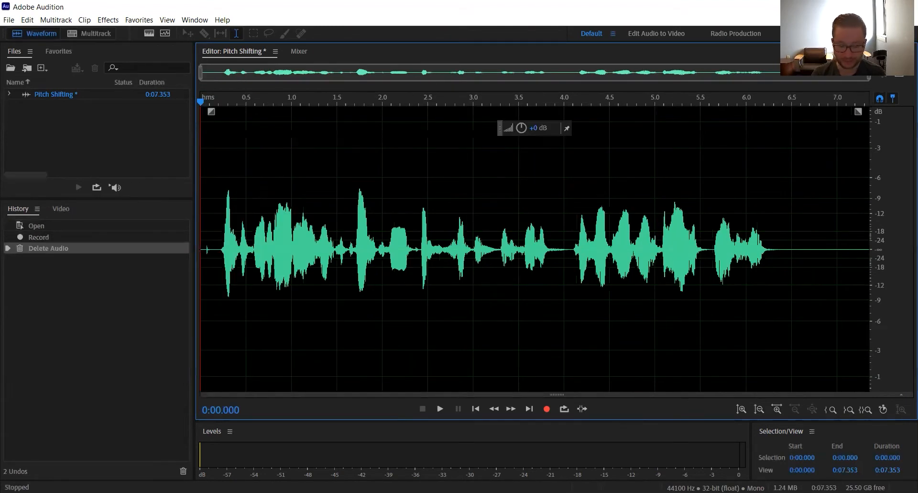
left_click_drag(775, 231, 904, 258)
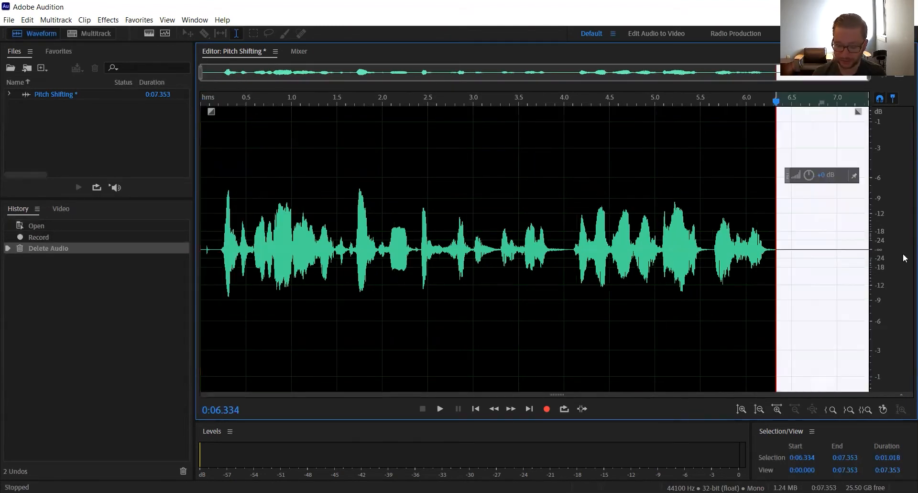
key("Delete")
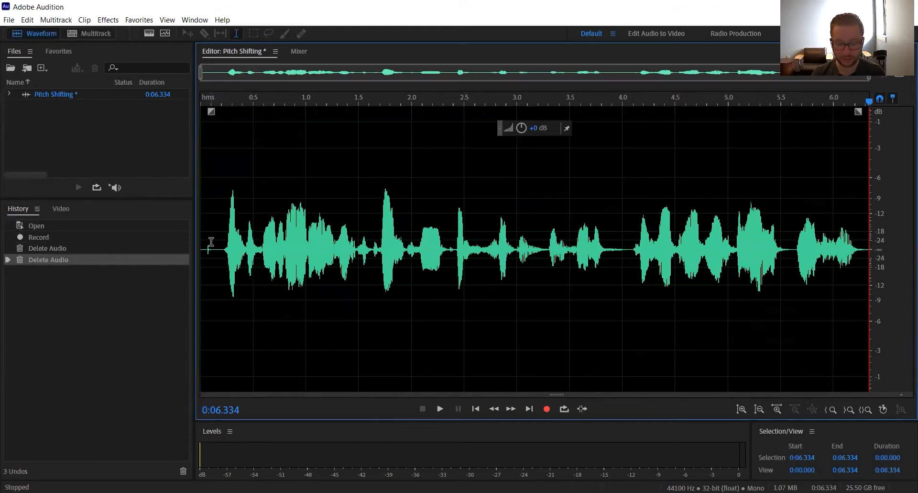
left_click_drag(211, 241, 145, 239)
key("Delete")
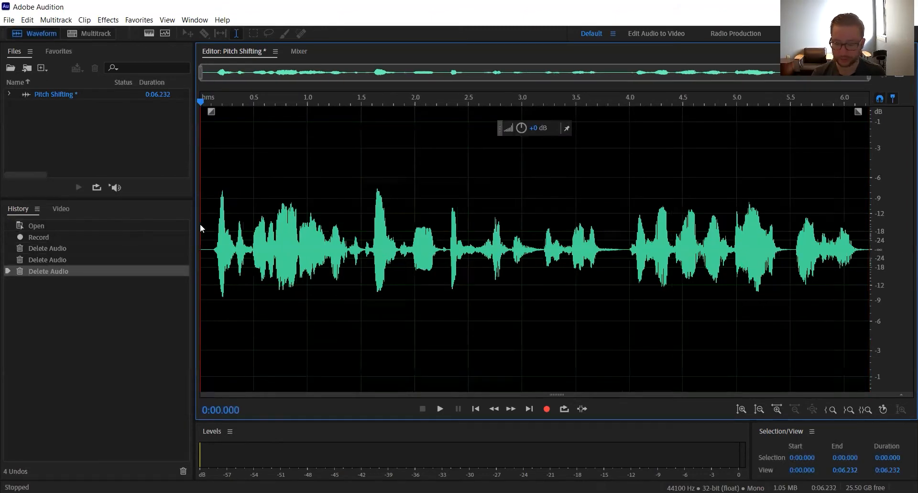
Open the Pitch Shifter effect for the entire recording and view its list of presets
left_click(546, 277)
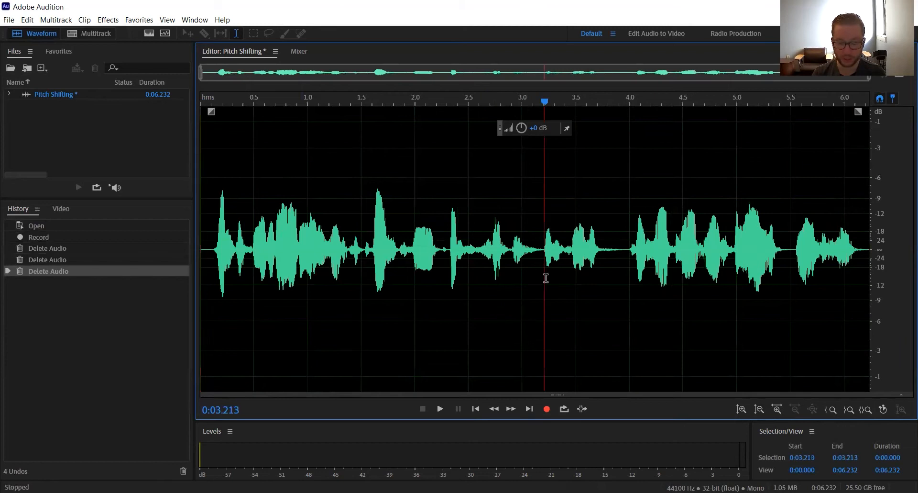
key("ctrl+a")
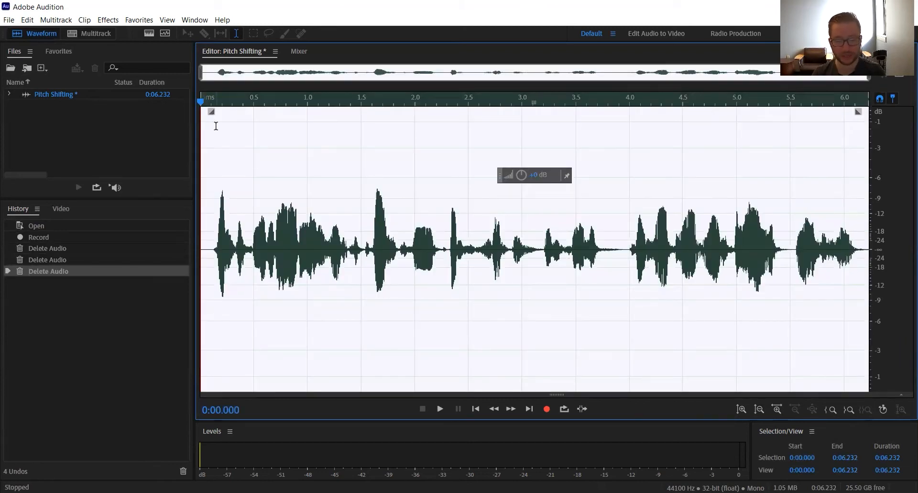
left_click(115, 22)
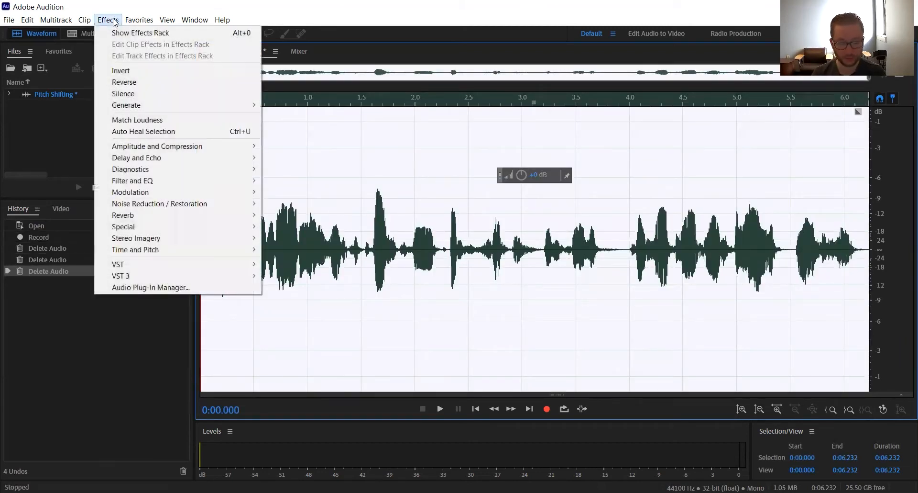
mouse_move(146, 220)
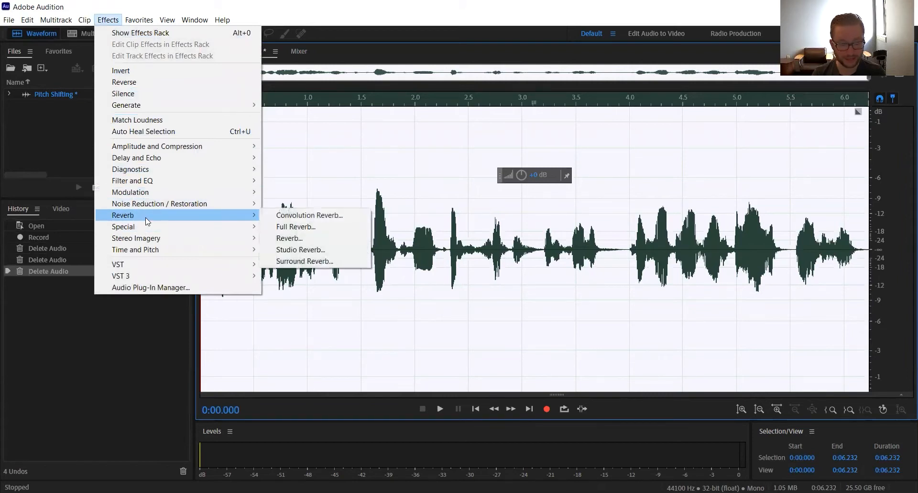
mouse_move(139, 255)
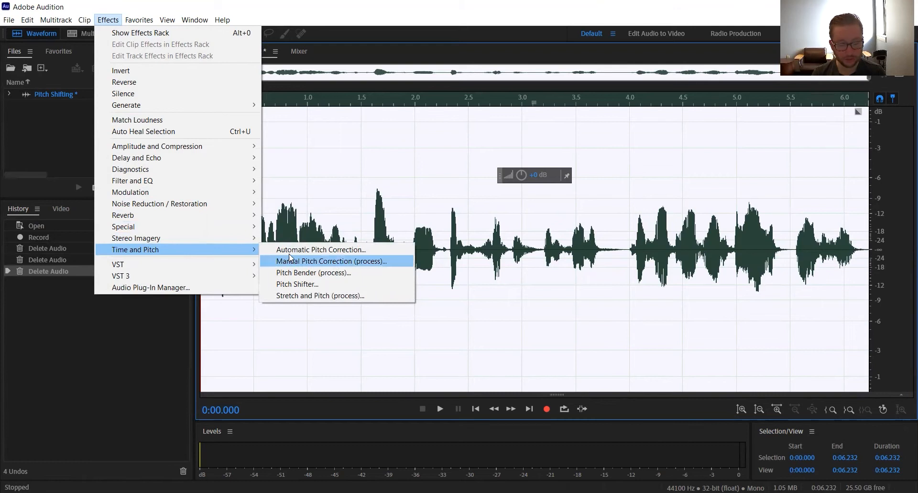
left_click(281, 285)
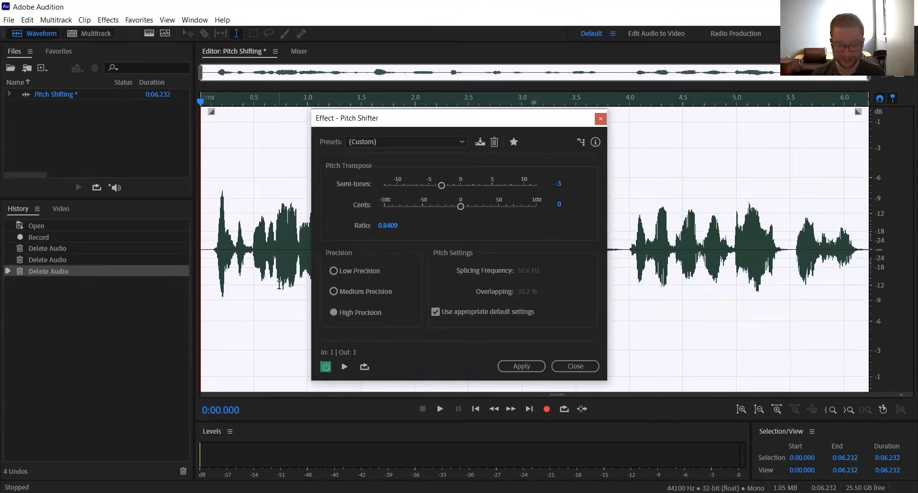
left_click(454, 142)
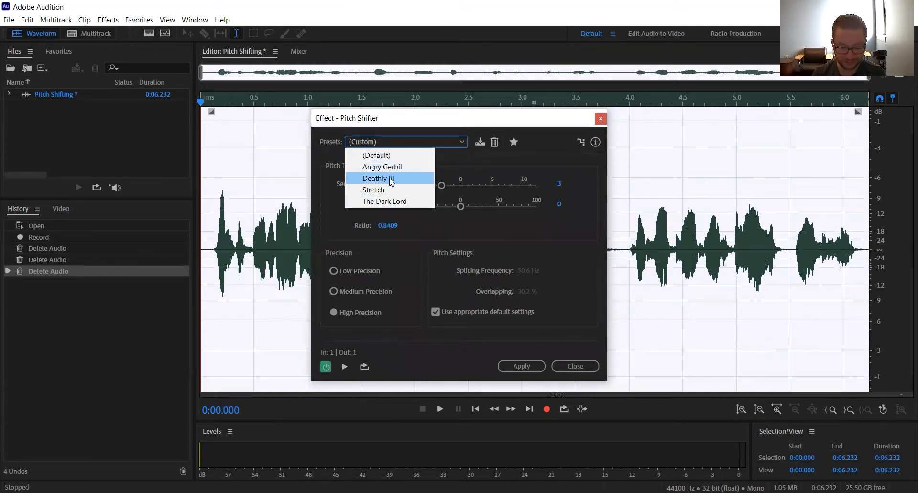
left_click(323, 161)
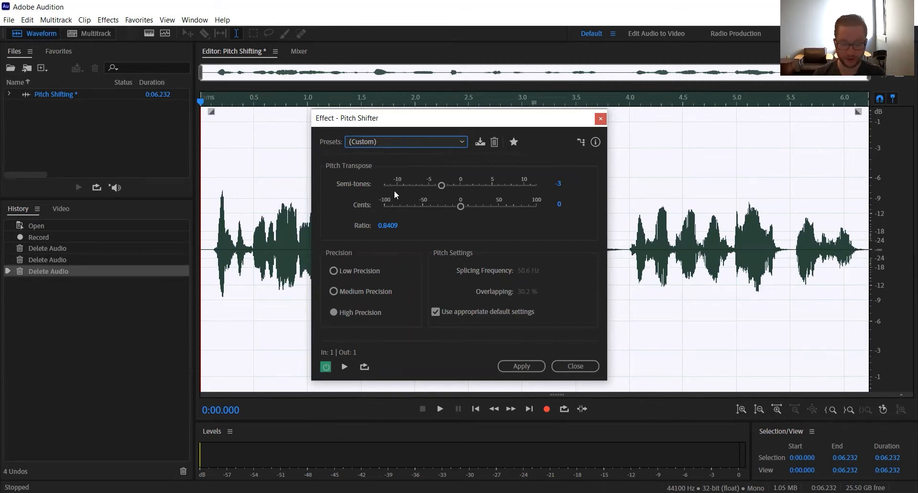
Set the pitch transpose to 0 semi-tones, try -50 cents, and return the cents to 0
left_click_drag(443, 185, 425, 222)
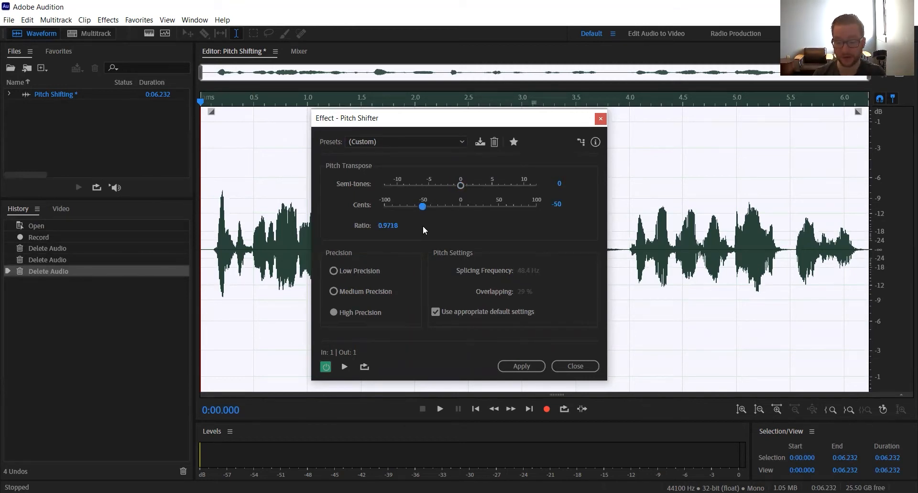
left_click_drag(430, 216, 454, 213)
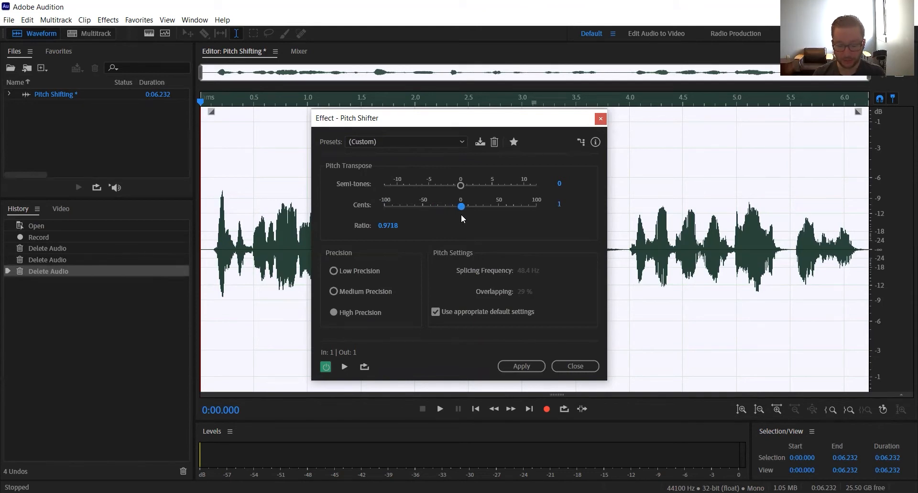
left_click_drag(460, 215, 461, 216)
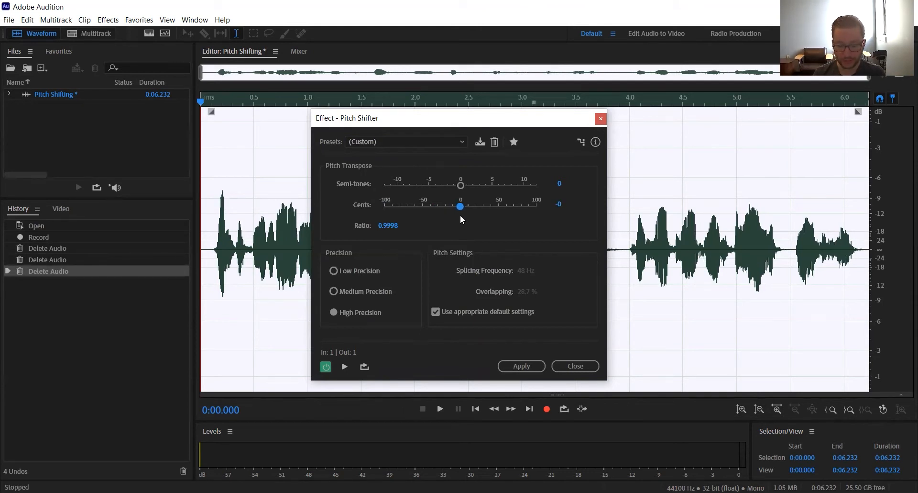
Try lower and higher semi-tone shifts, then reset to 0 semi-tones and preview the recording at its original pitch
left_click_drag(458, 184, 454, 190)
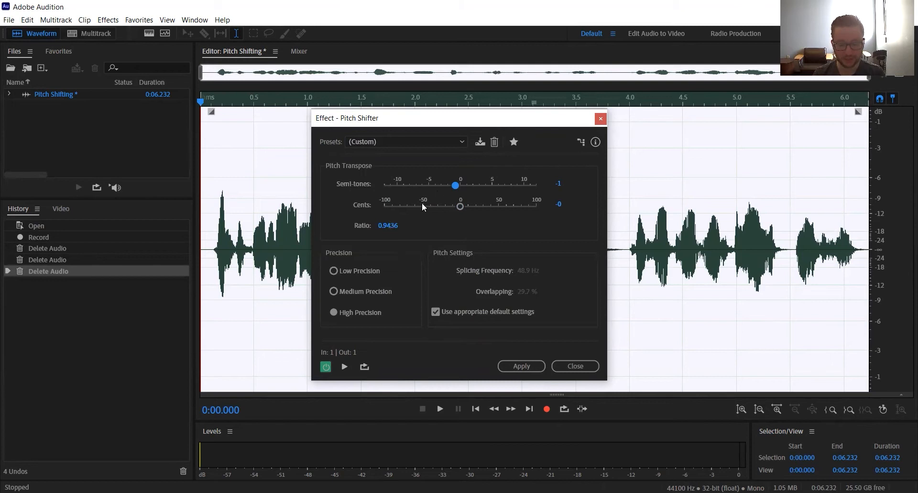
left_click_drag(455, 186, 508, 187)
left_click(420, 185)
left_click(460, 185)
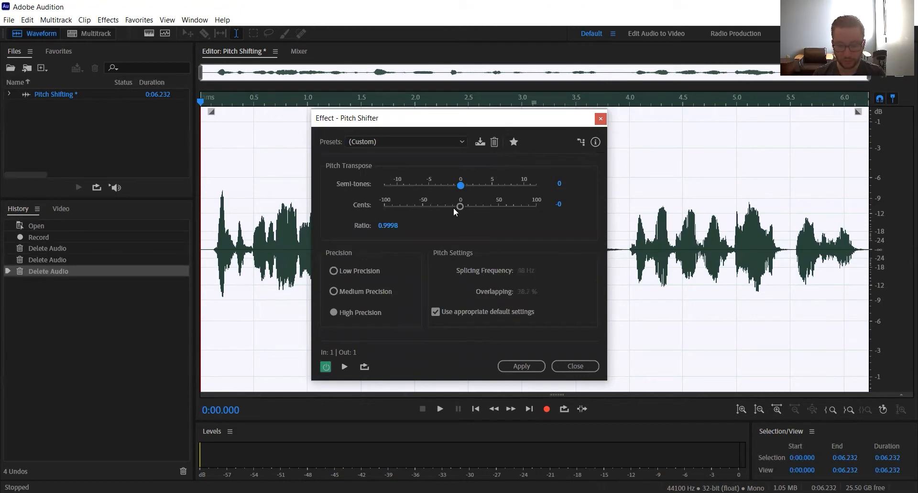
left_click(347, 368)
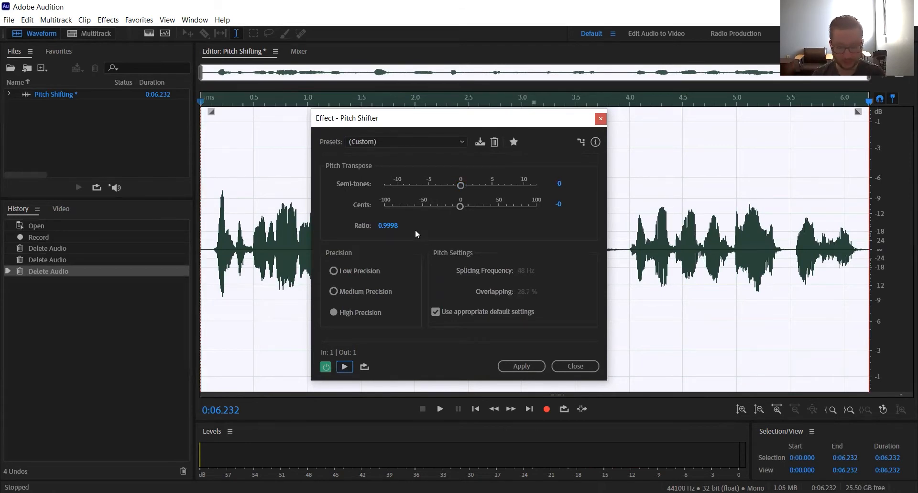
Preview the recording with the pitch shifted by -2 semi-tones and again by 2 semi-tones
left_click_drag(454, 182, 451, 188)
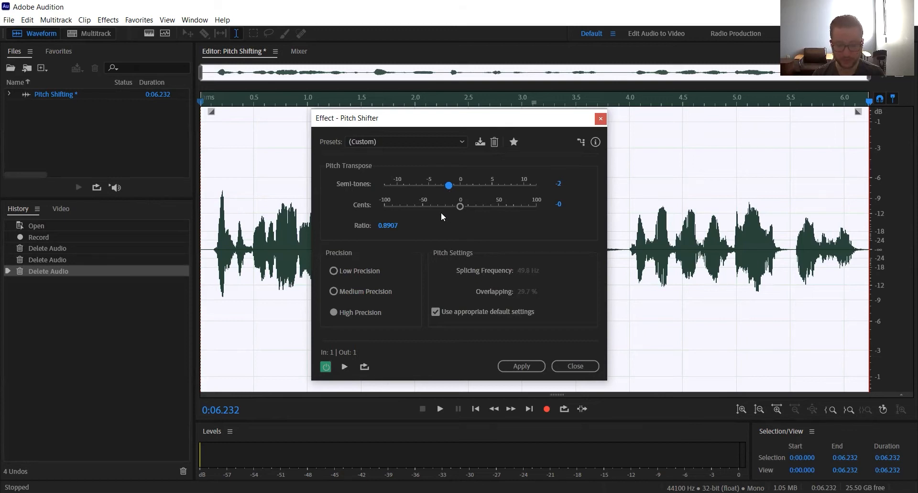
left_click(345, 366)
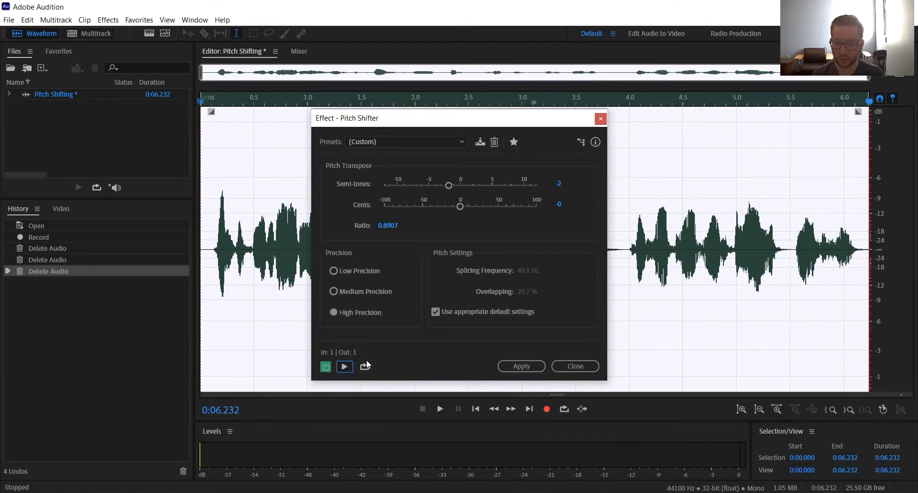
left_click(472, 185)
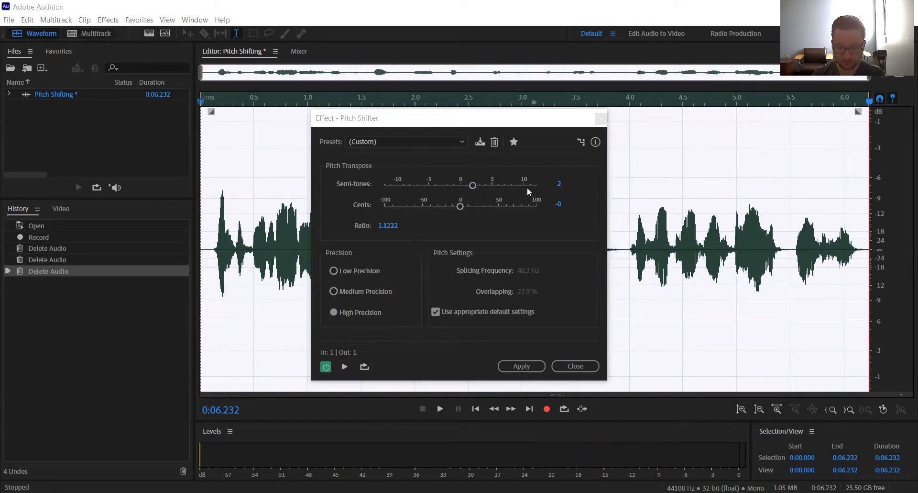
left_click(345, 366)
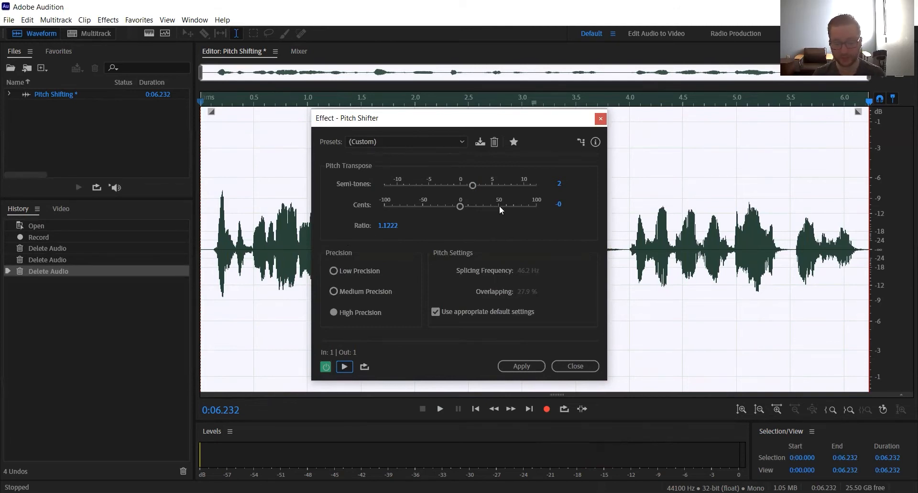
Try fine-tuning the pitch shift with cents offsets of 25 and -100
left_click(478, 203)
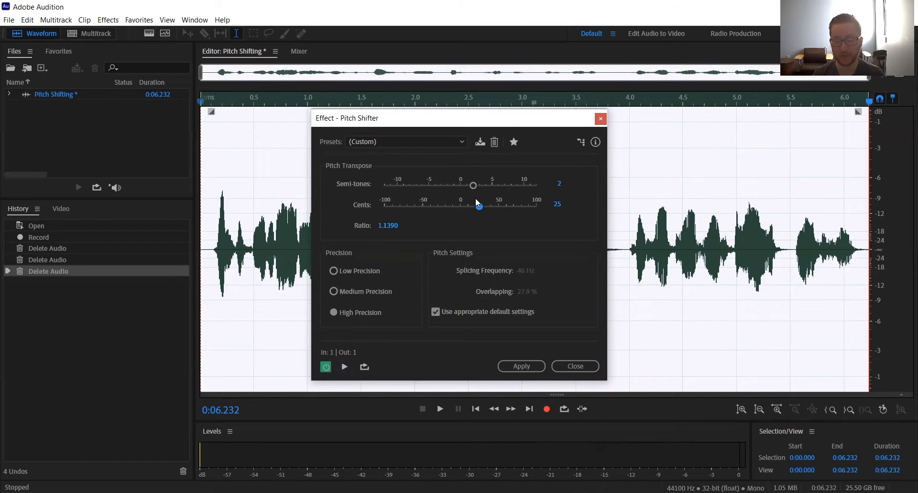
left_click_drag(480, 206, 462, 211)
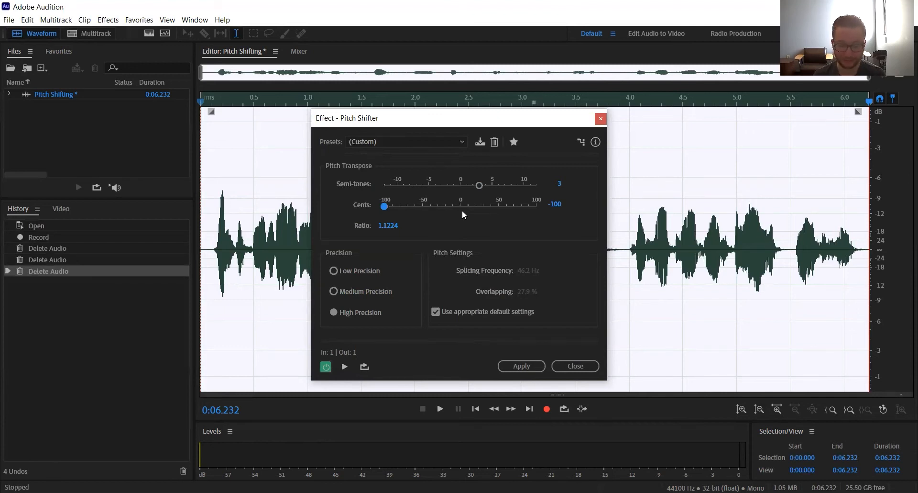
Set the pitch shift to -12 semi-tones and 0 cents and preview the recording
left_click_drag(407, 179, 329, 188)
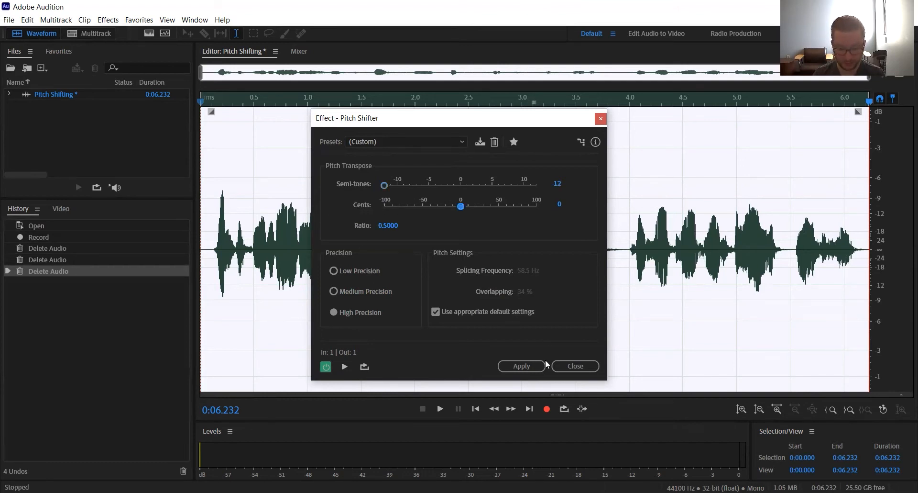
left_click(340, 368)
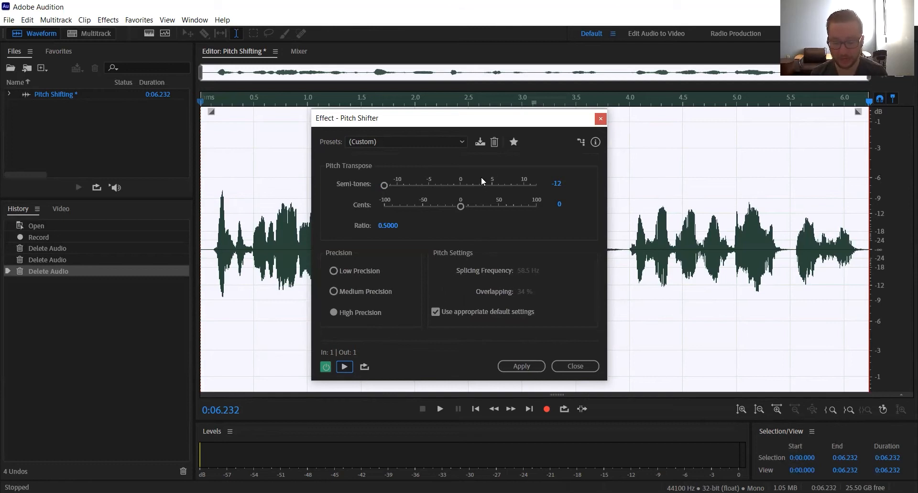
Set the pitch shift to 12 semi-tones and preview the recording
left_click_drag(521, 185, 538, 186)
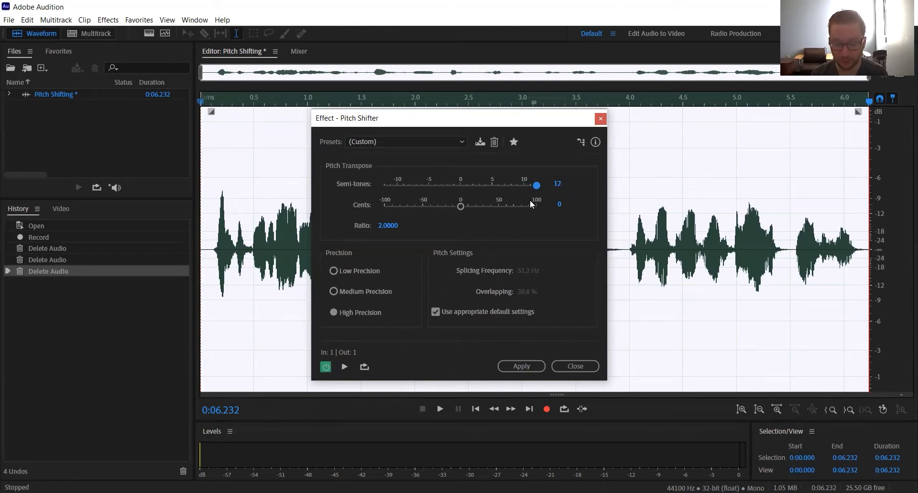
left_click(345, 366)
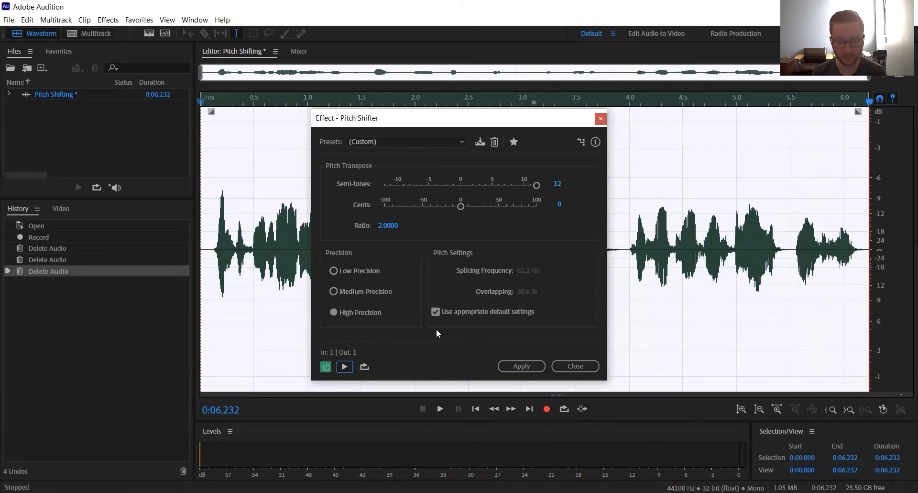
Set the pitch shift to -3 semi-tones, preview it and apply the Pitch Shifter effect to the recording
left_click(447, 184)
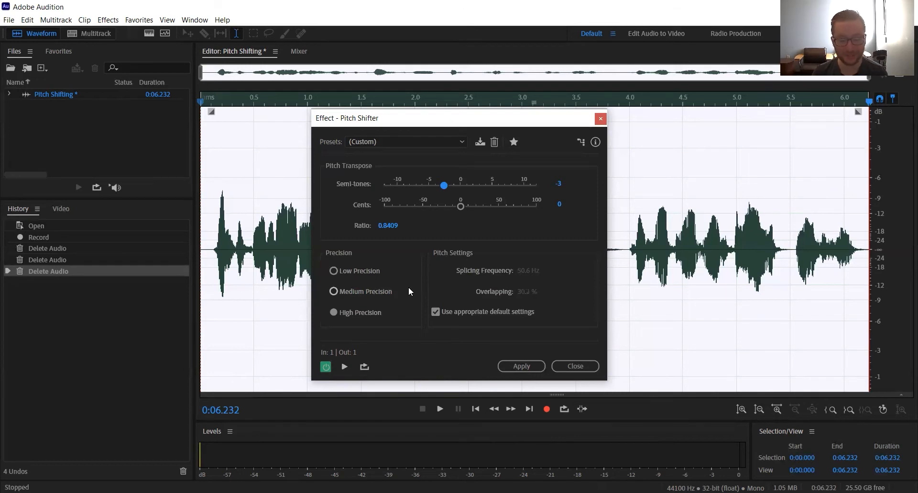
left_click(346, 366)
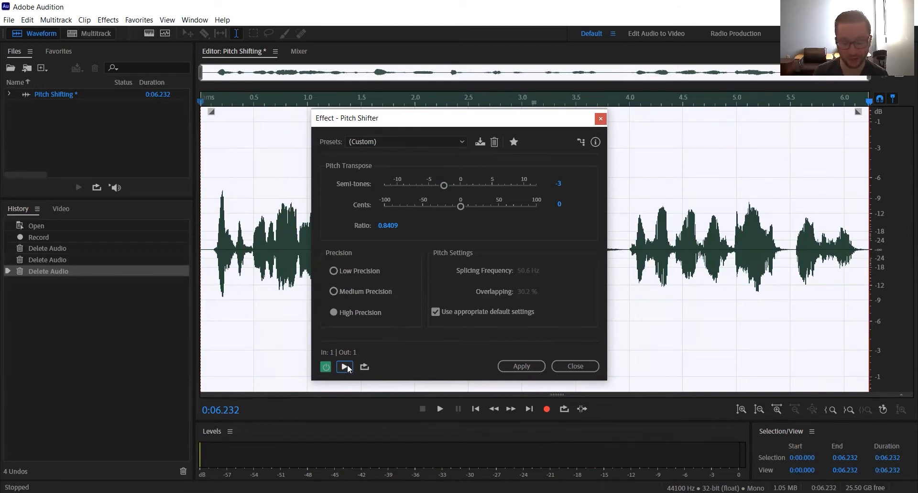
left_click(562, 366)
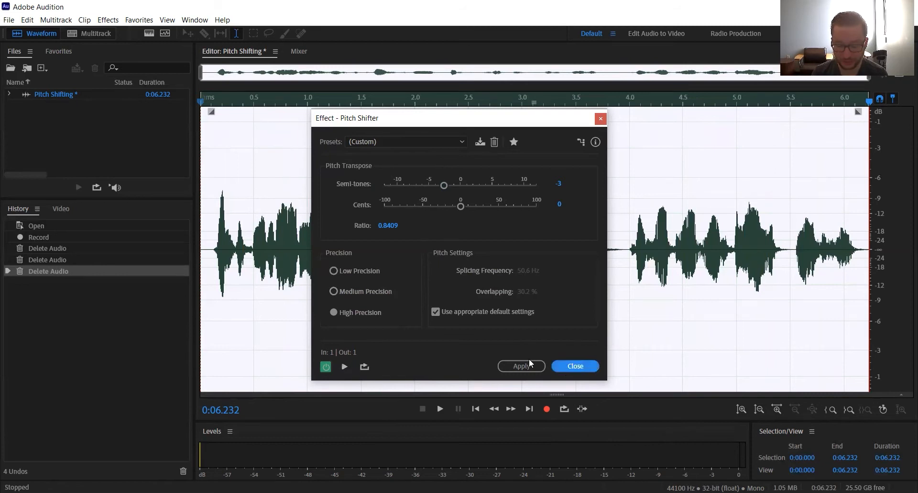
left_click(511, 363)
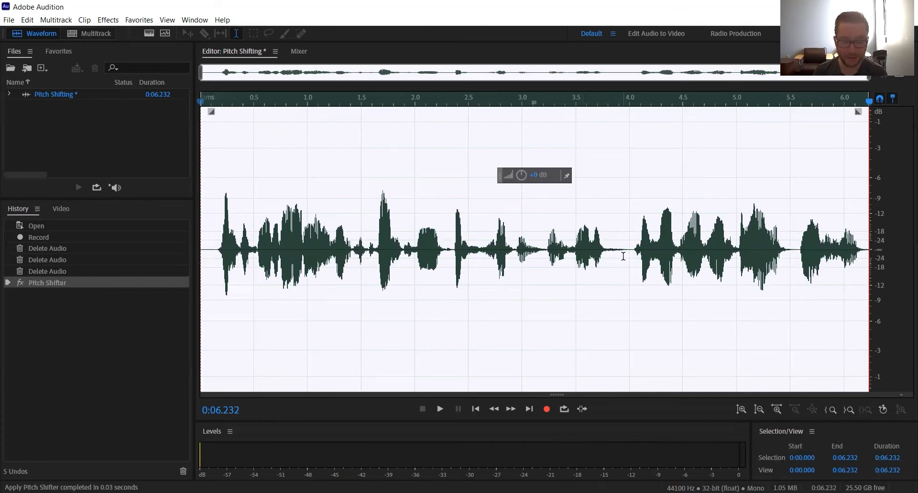
Create a new mono audio file named Noise Reduction with a 48000 Hz sample rate and 32 (float) bit depth
left_click(95, 136)
left_click(8, 20)
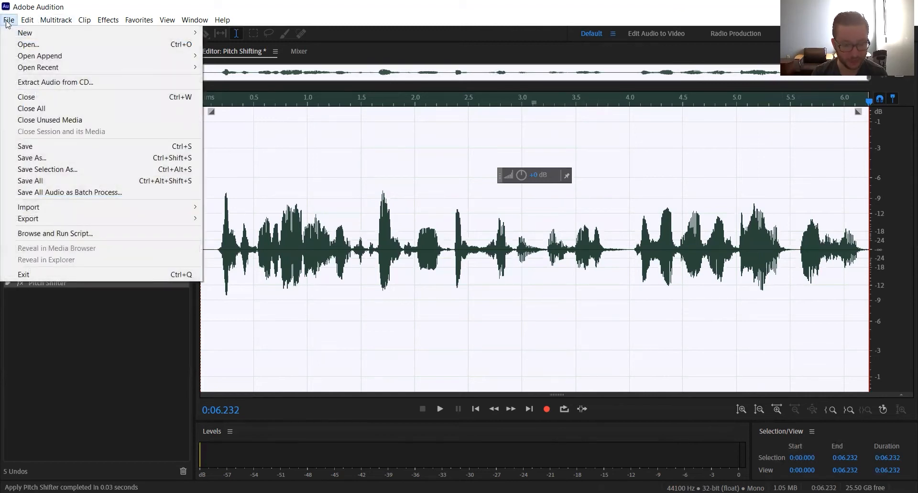
mouse_move(38, 35)
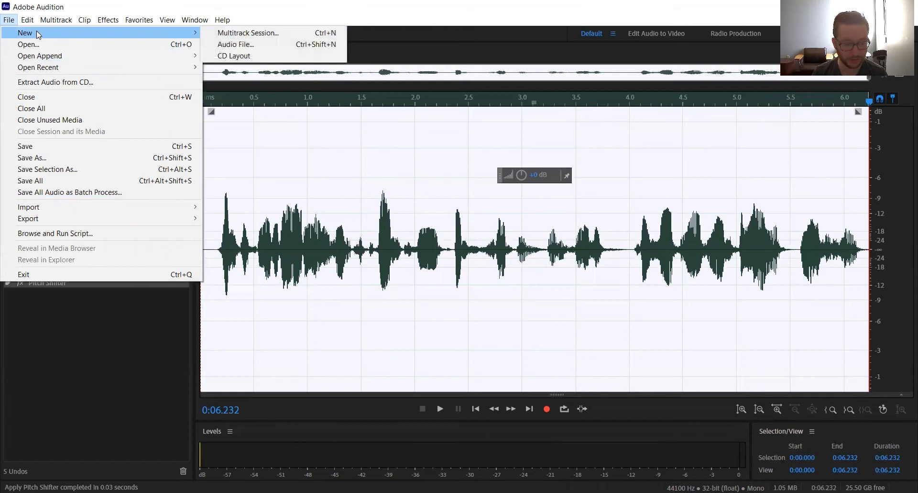
left_click(271, 46)
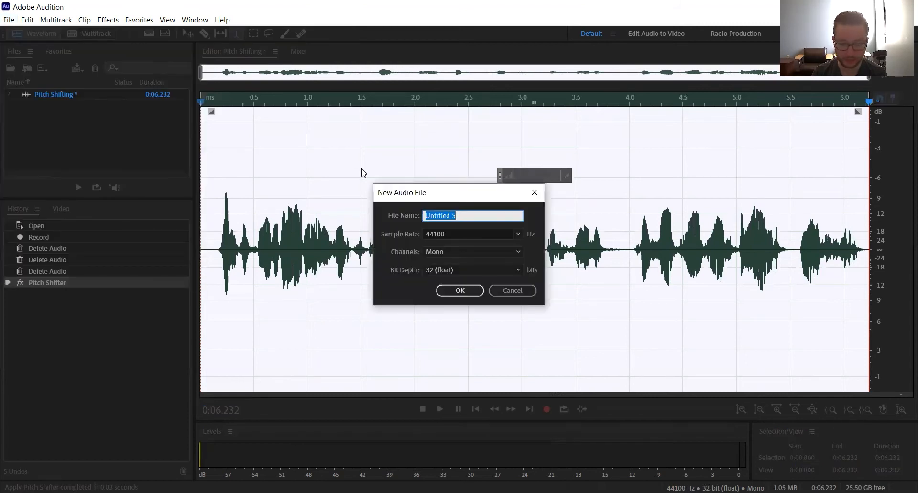
type("N")
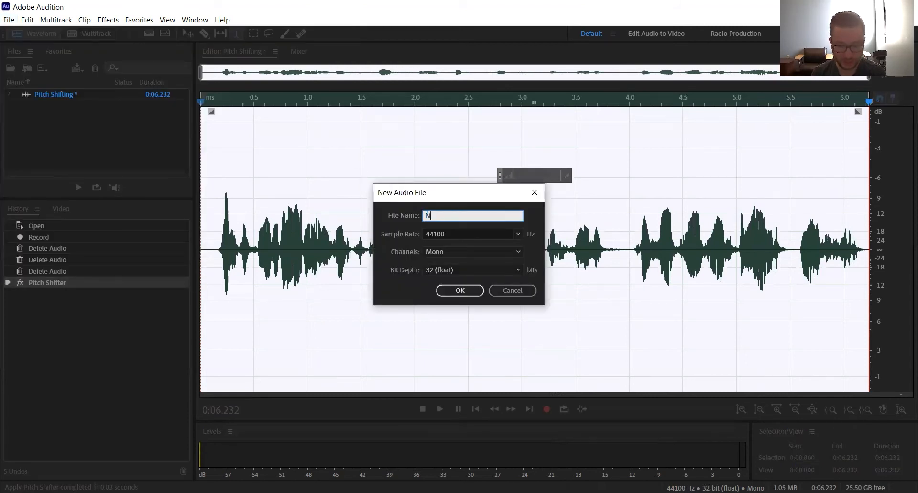
type("oise Reduction")
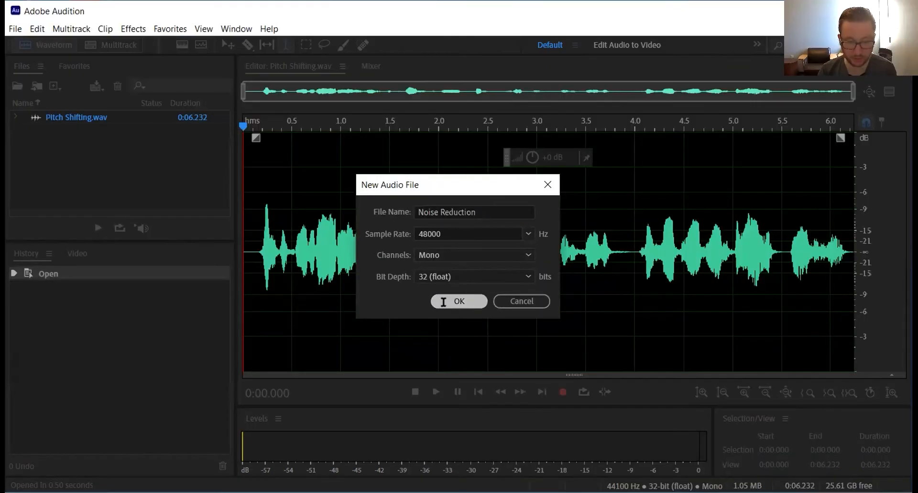
left_click(443, 302)
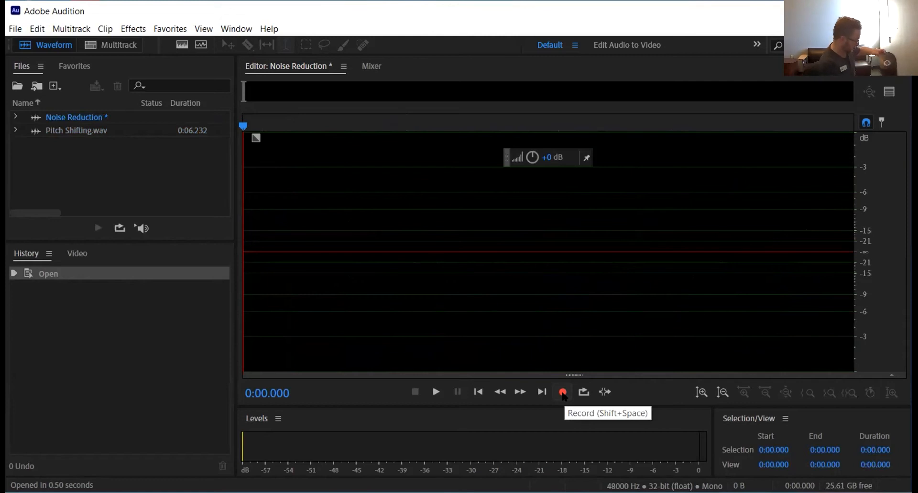
Record about 50 seconds of voice, including silent pauses, into the Noise Reduction file
left_click(563, 392)
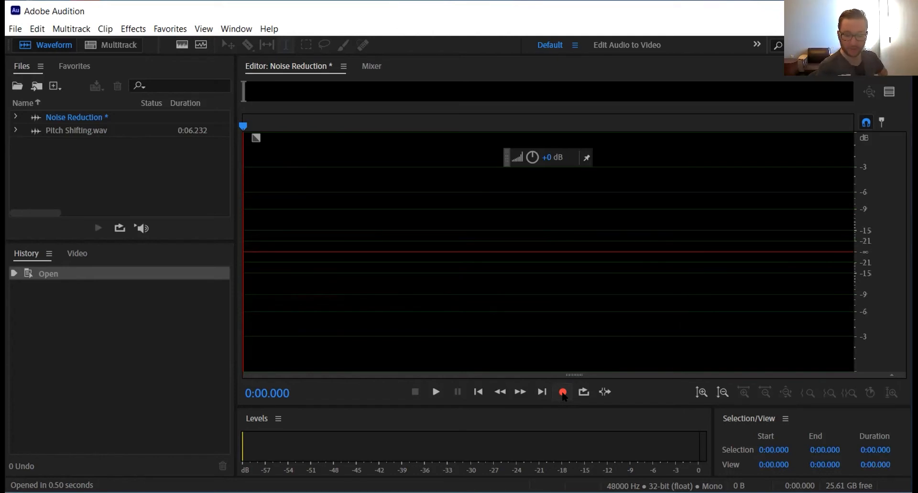
left_click(563, 391)
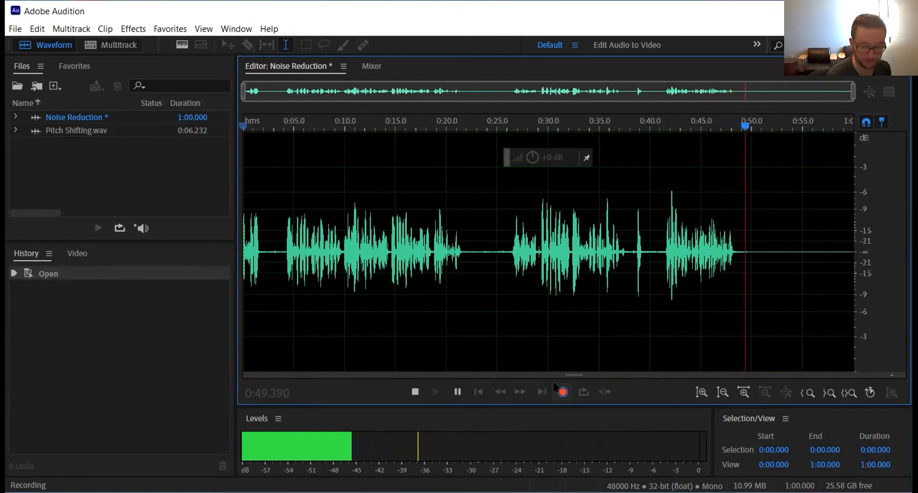
left_click(556, 387)
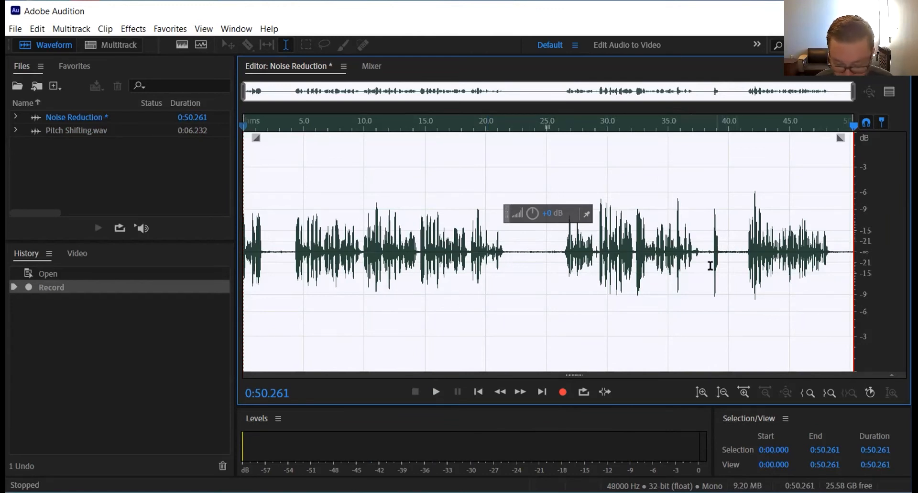
Try deleting the first 39.5 seconds or so of the recording and undo the deletion
left_click(722, 238)
left_click_drag(722, 238, 11, 275)
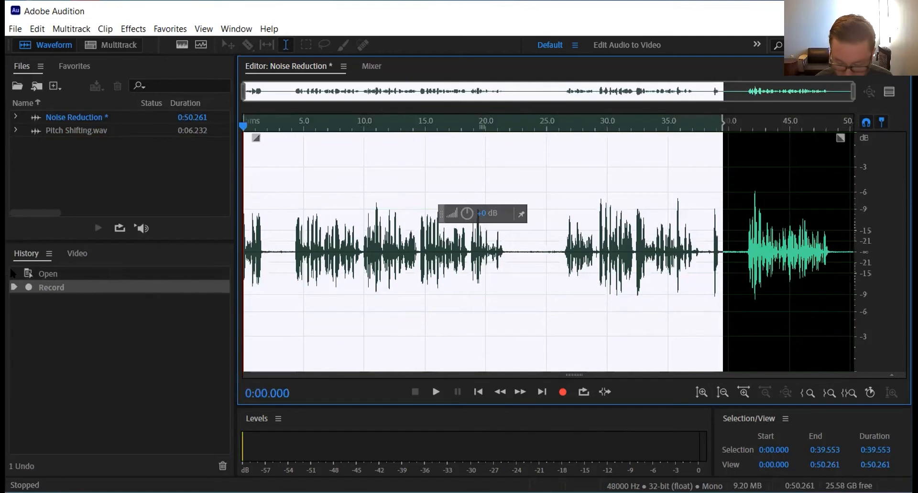
key("Delete")
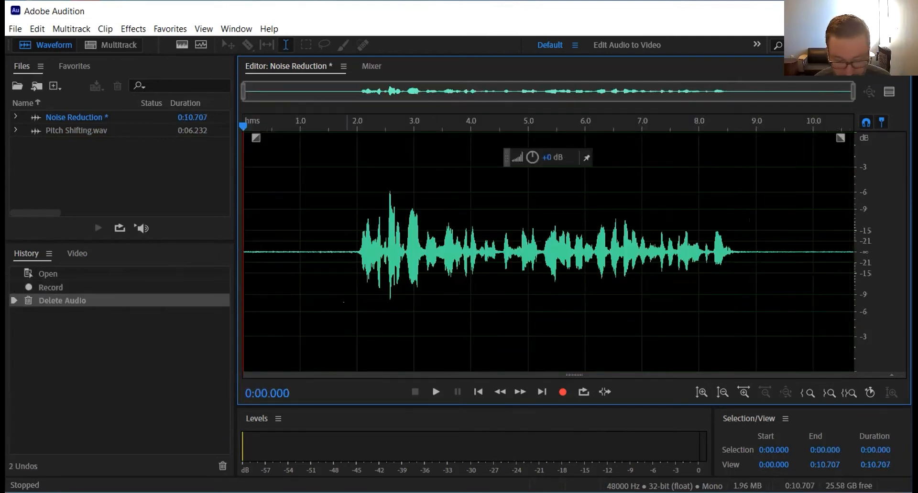
key("ctrl+z")
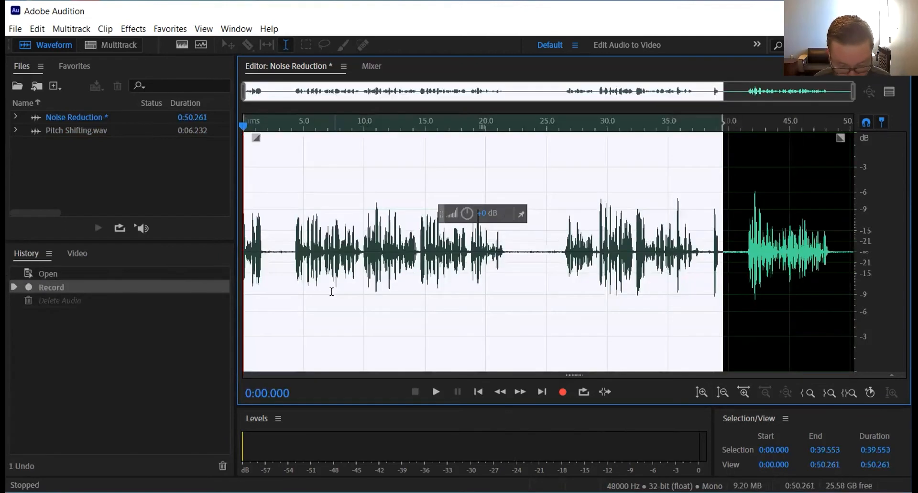
Capture a noise print from the silent pause between about 22.5 and 25.7 seconds
left_click(516, 245)
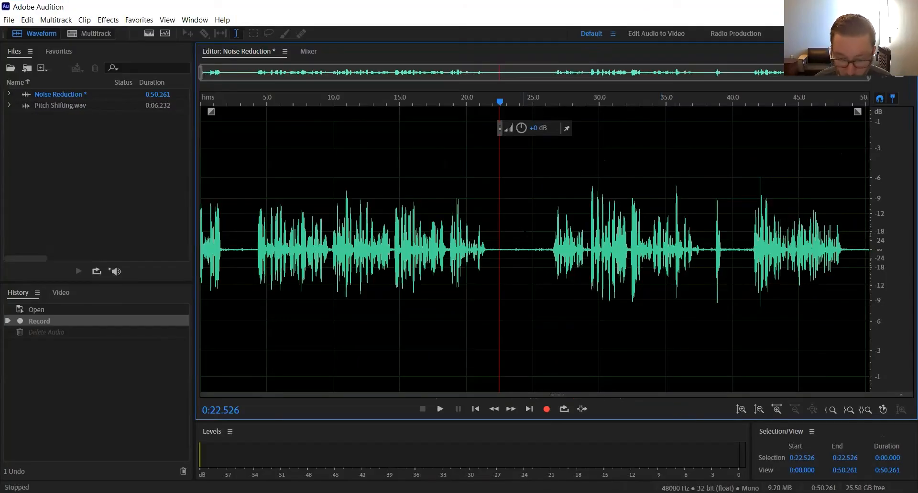
left_click_drag(500, 242, 542, 277)
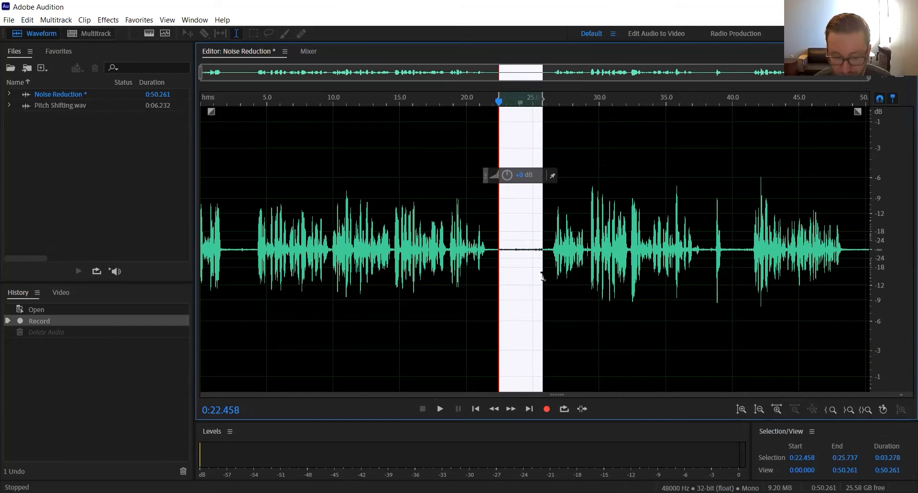
left_click(104, 22)
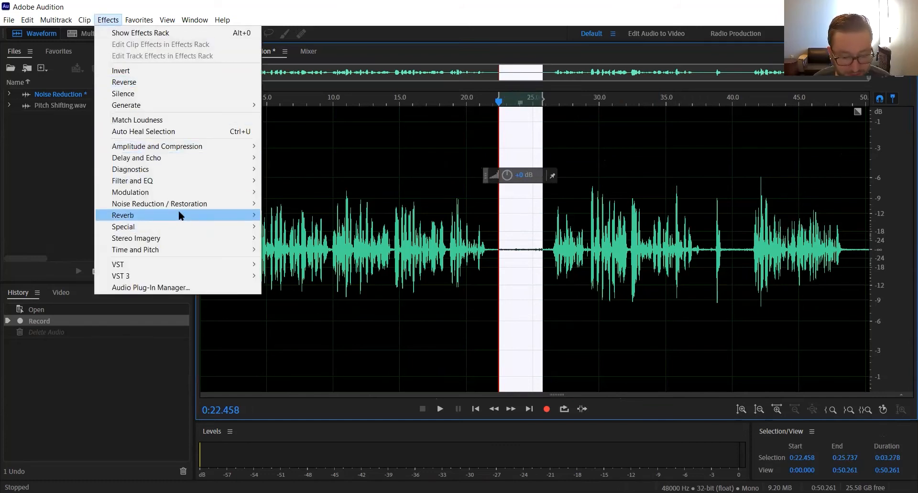
mouse_move(183, 204)
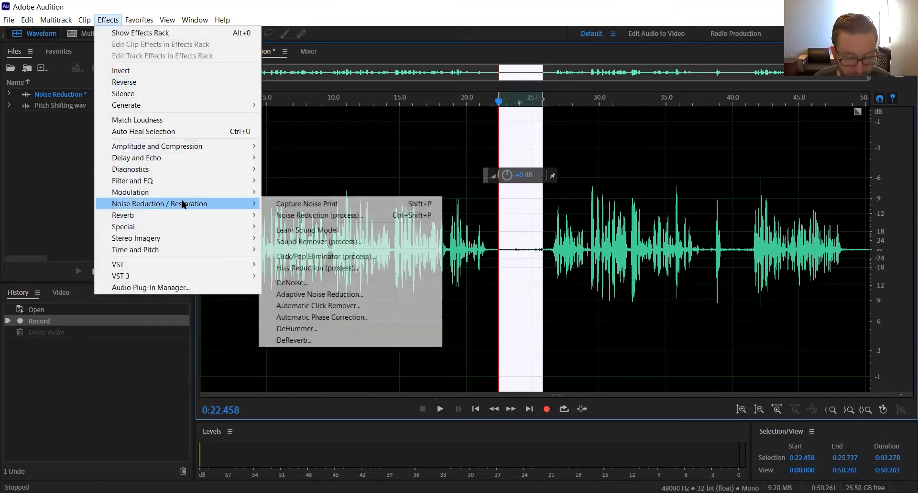
left_click(285, 204)
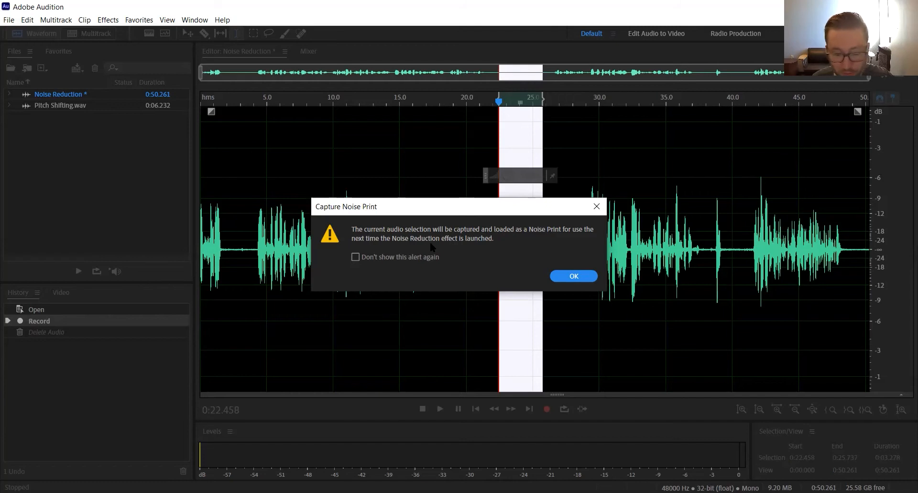
left_click(568, 275)
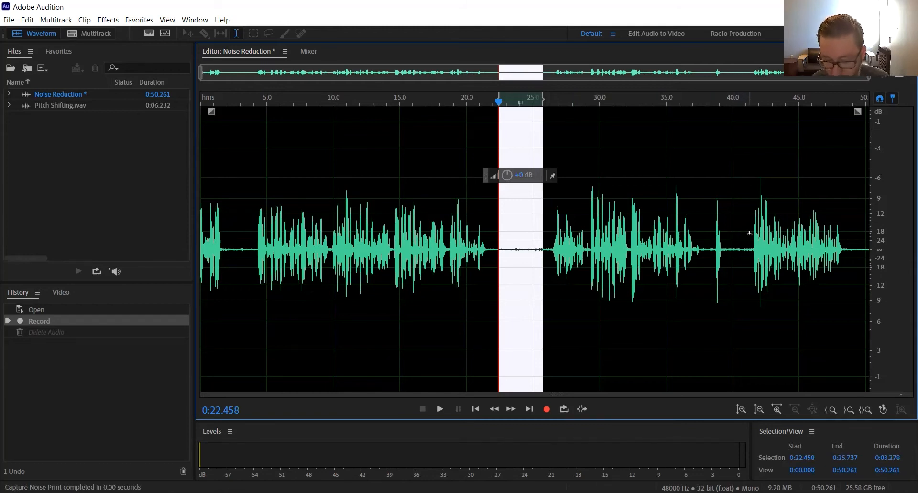
Trim the recording to its last spoken passage, about 7.09 seconds long, and play it back
left_click_drag(749, 233, 2, 230)
key("Delete")
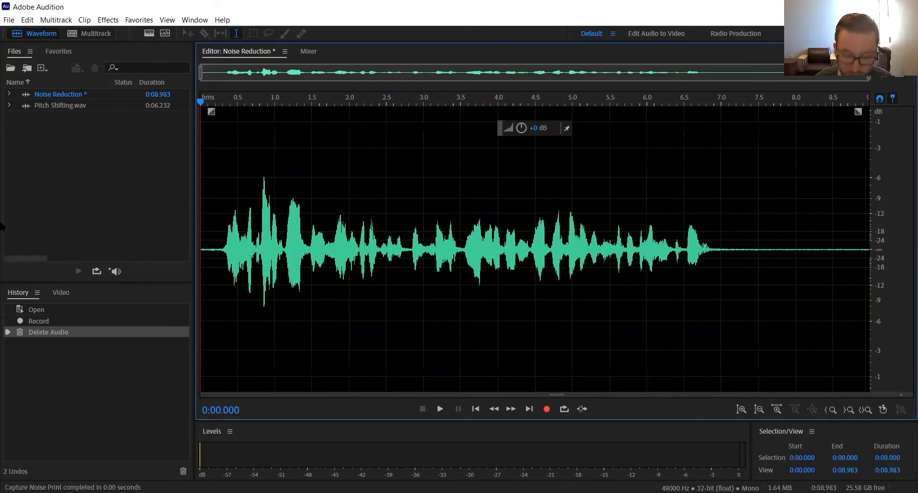
left_click_drag(728, 216, 900, 240)
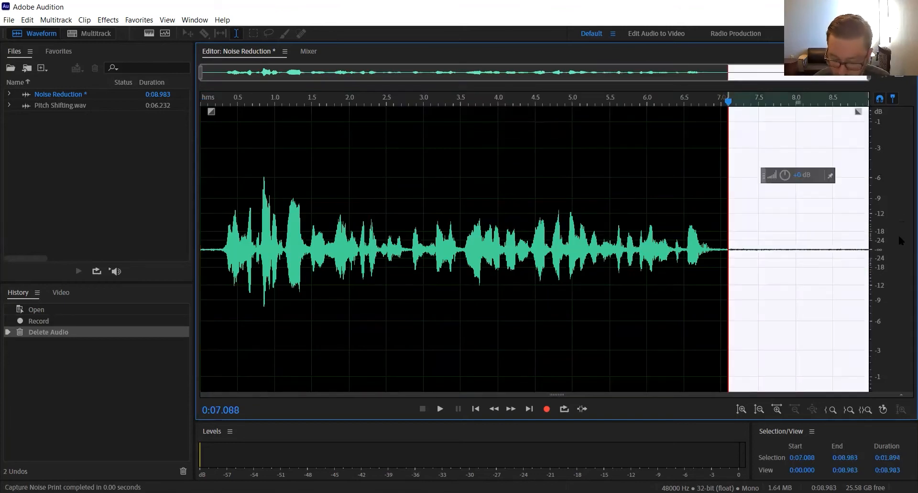
key("Delete")
left_click(208, 208)
key("space")
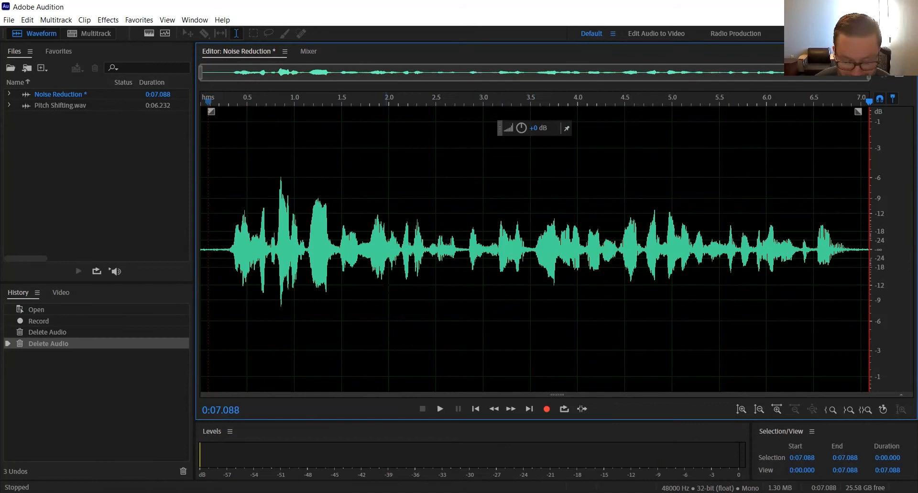
Open the Noise Reduction process for the whole clip and lower the reduction curve to about -84 dB at its start and -80 dB at its end
key("ctrl+a")
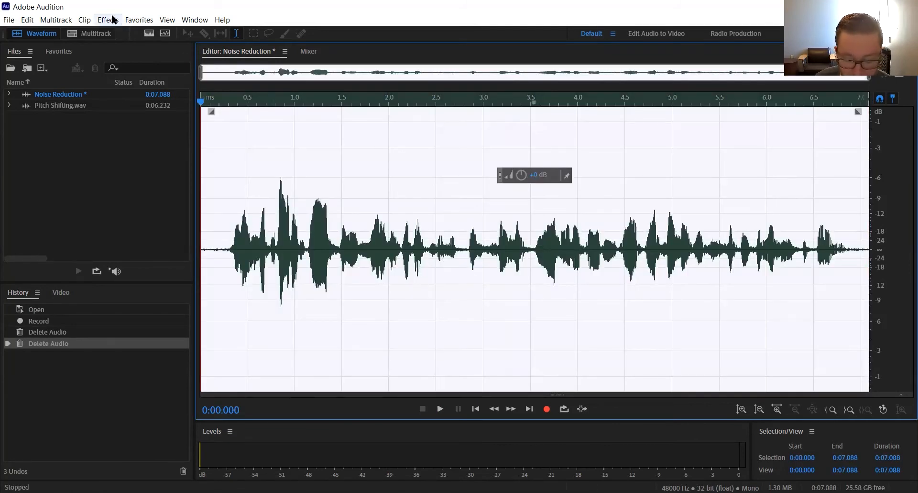
left_click(100, 23)
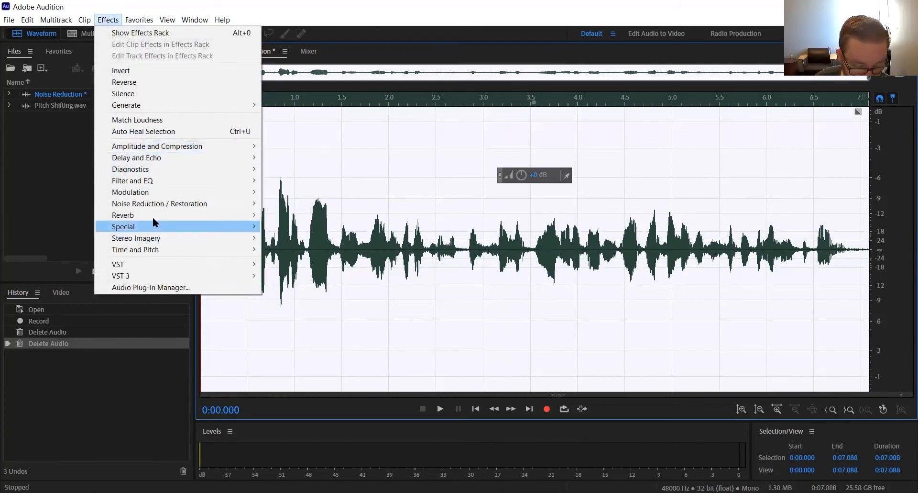
mouse_move(156, 203)
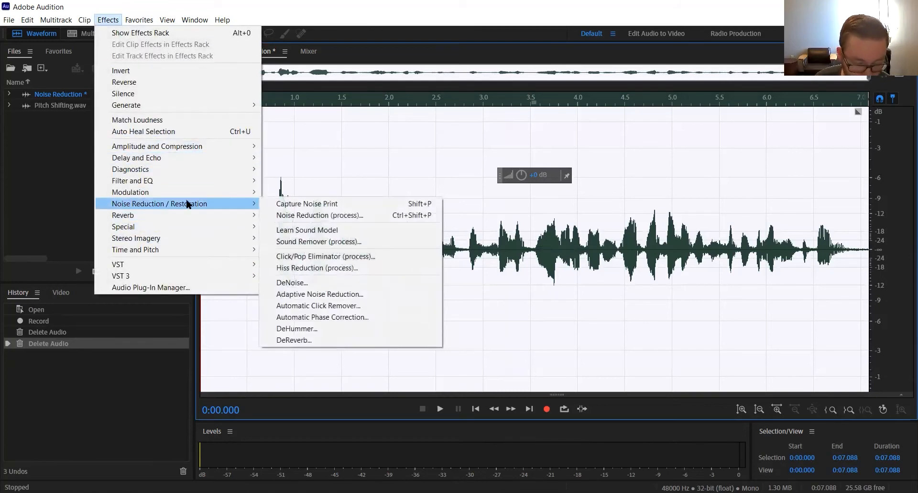
left_click(288, 216)
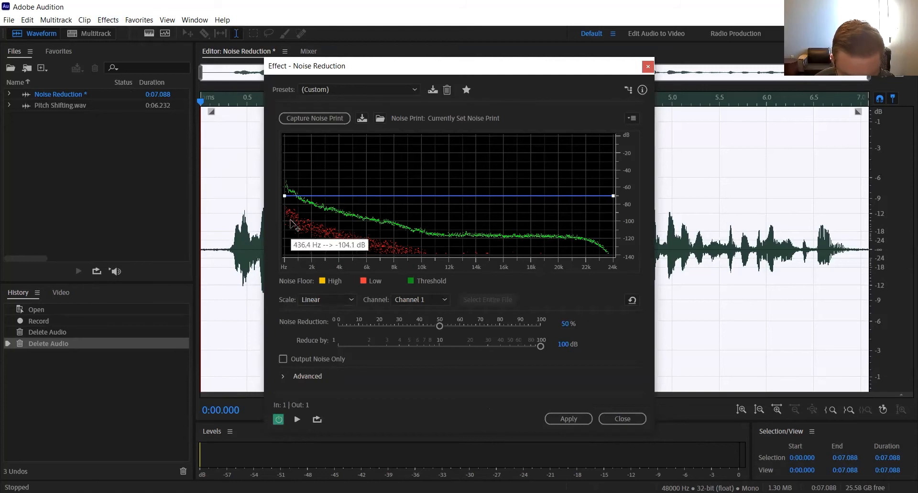
left_click_drag(285, 196, 285, 207)
left_click_drag(614, 196, 614, 204)
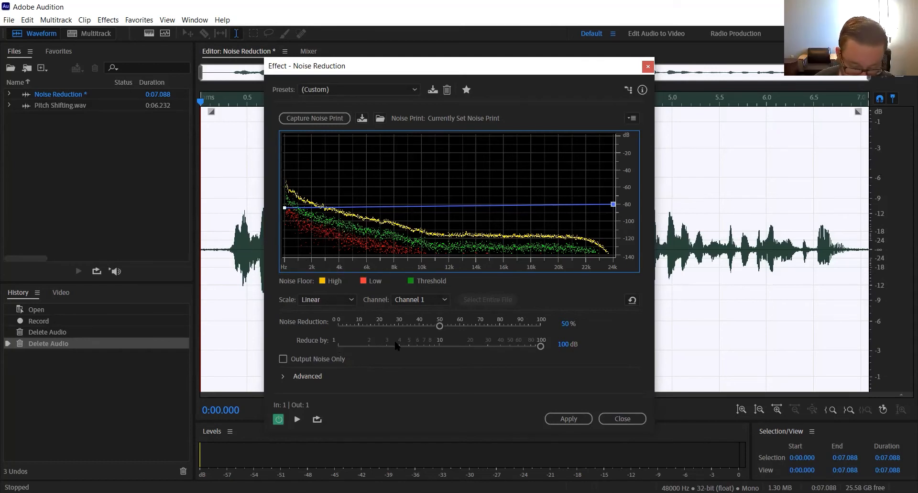
Set the noise reduction amount to 50% and the Reduce by value to 16 dB
left_click_drag(540, 346, 440, 327)
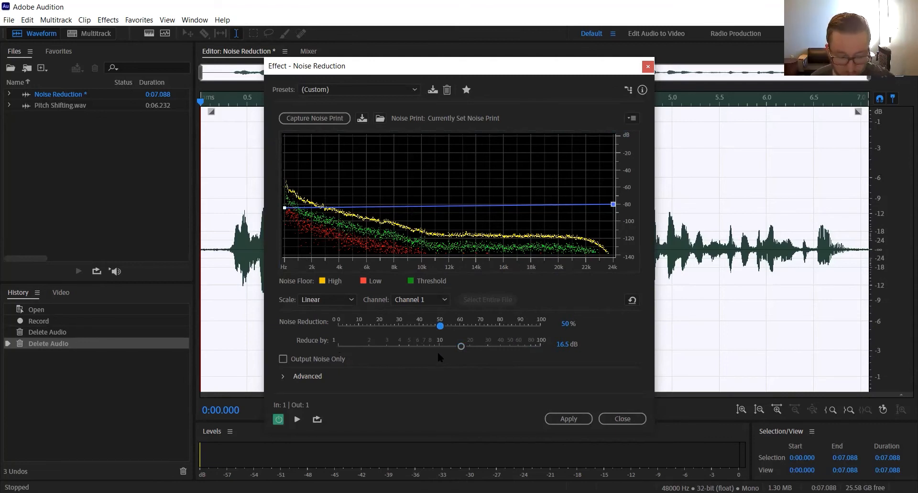
left_click_drag(461, 351, 458, 351)
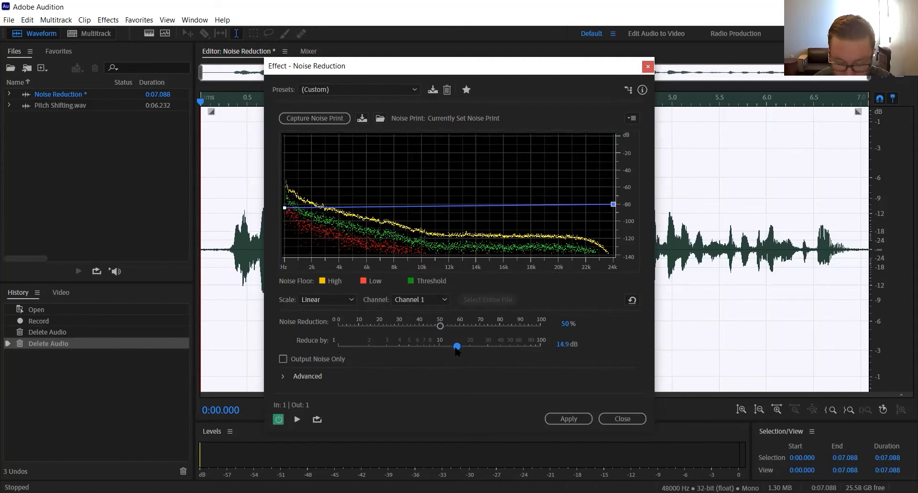
left_click(562, 344)
type("16")
key("Return")
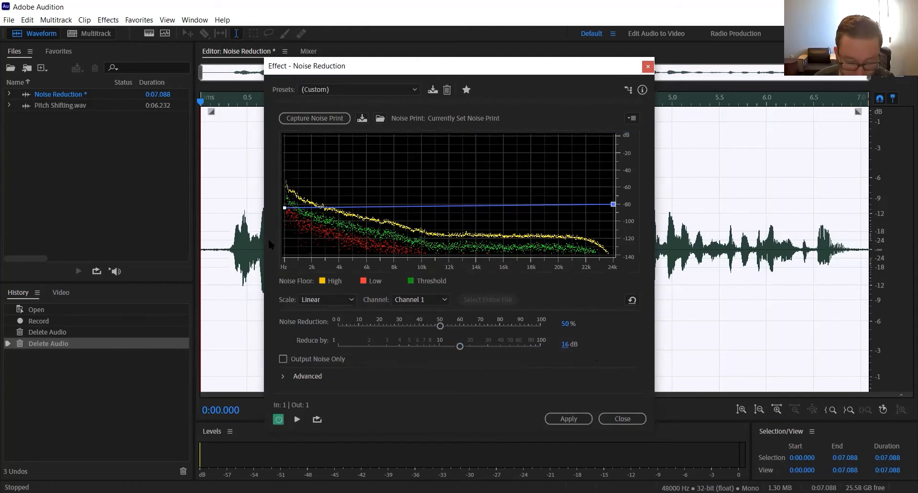
Raise the reduction curve to -38 dB at 0 Hz and about -47.8 dB at 24000 Hz, and preview the clip
left_click_drag(285, 207, 292, 170)
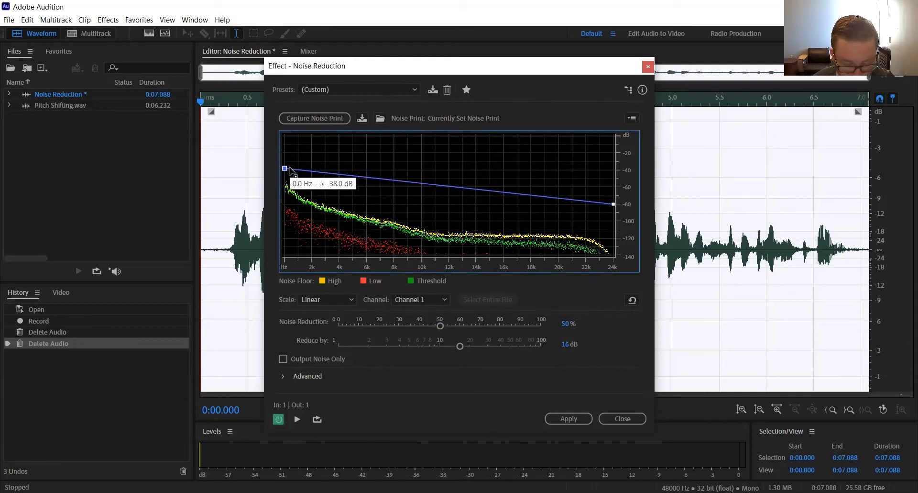
left_click_drag(616, 207, 629, 180)
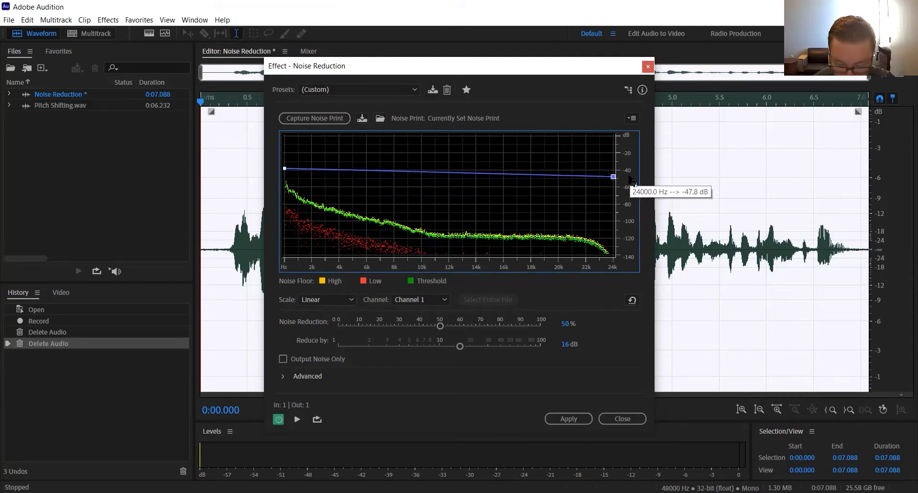
left_click(298, 419)
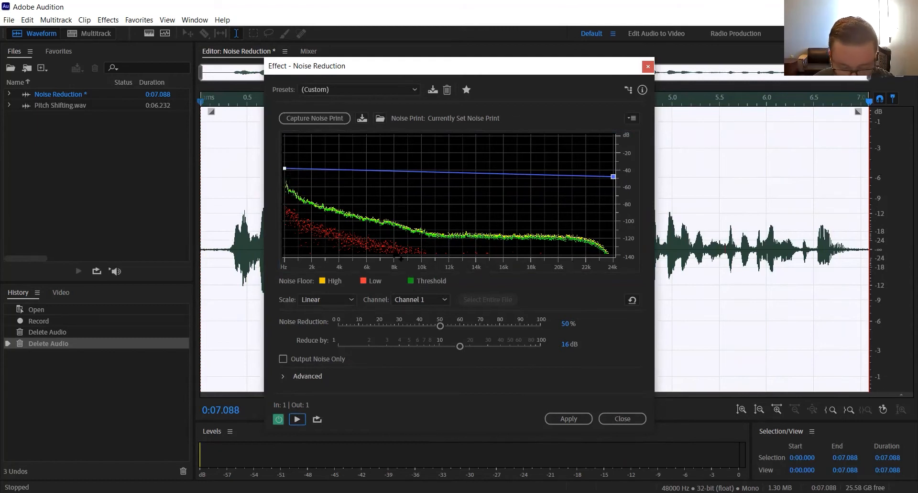
Raise the reduction curve to 0 dB at its low-frequency end and about -12 dB at its high-frequency end
left_click(291, 175)
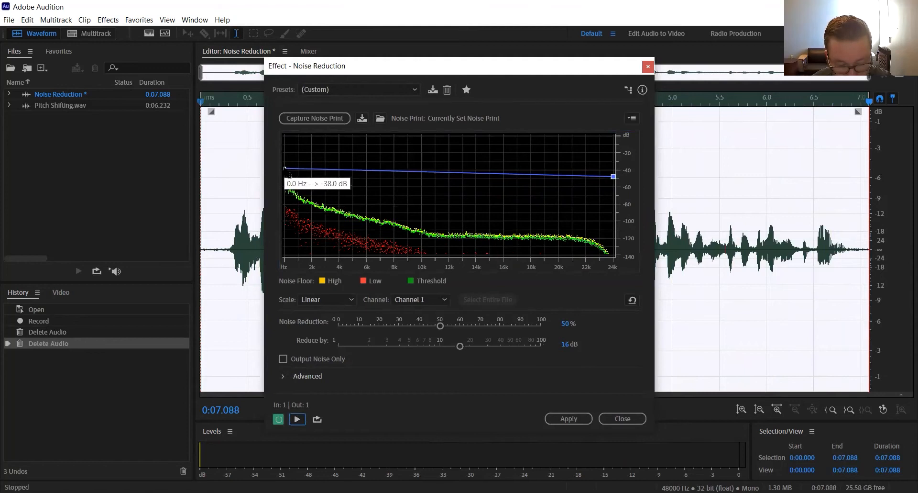
left_click_drag(292, 175, 287, 142)
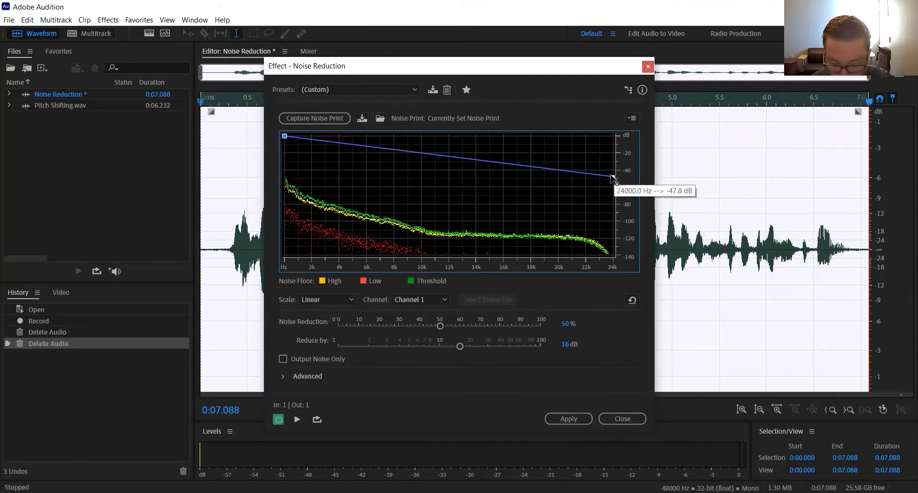
left_click_drag(617, 180, 614, 145)
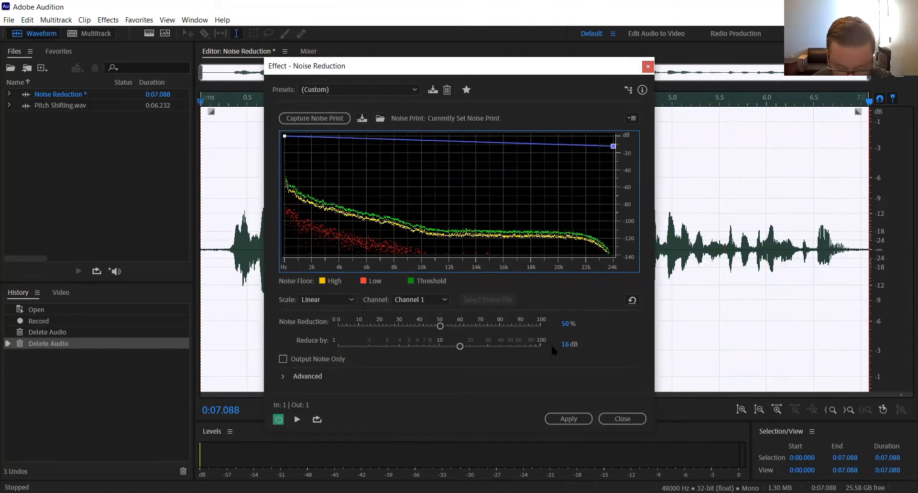
Set Reduce by to 20 dB, preview the clip, and apply Noise Reduction
left_click(566, 344)
type("20")
key("Return")
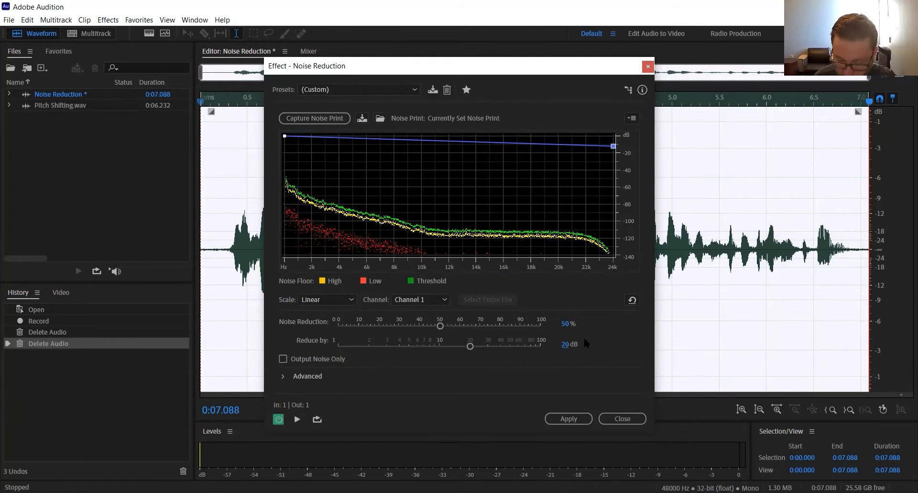
left_click(297, 419)
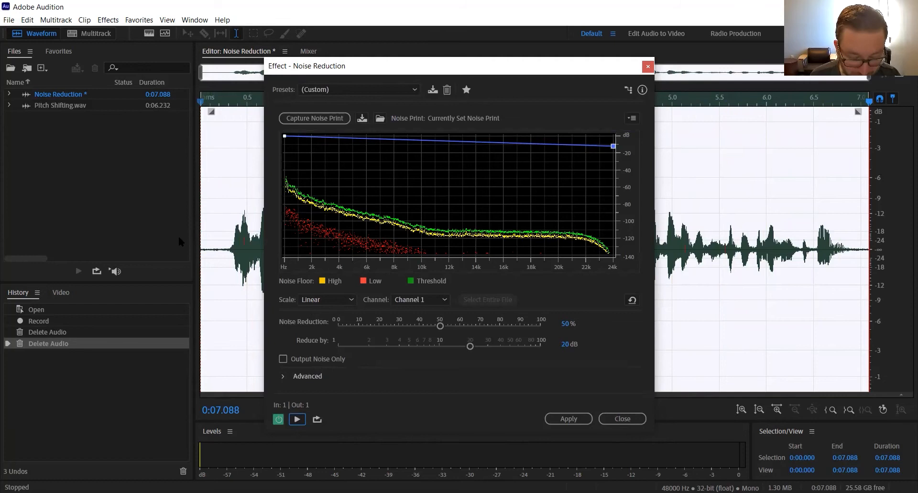
left_click(566, 423)
Play back the first 0.3 seconds of the processed clip, and the whole passage from about 0.25 seconds
left_click_drag(228, 249, 185, 240)
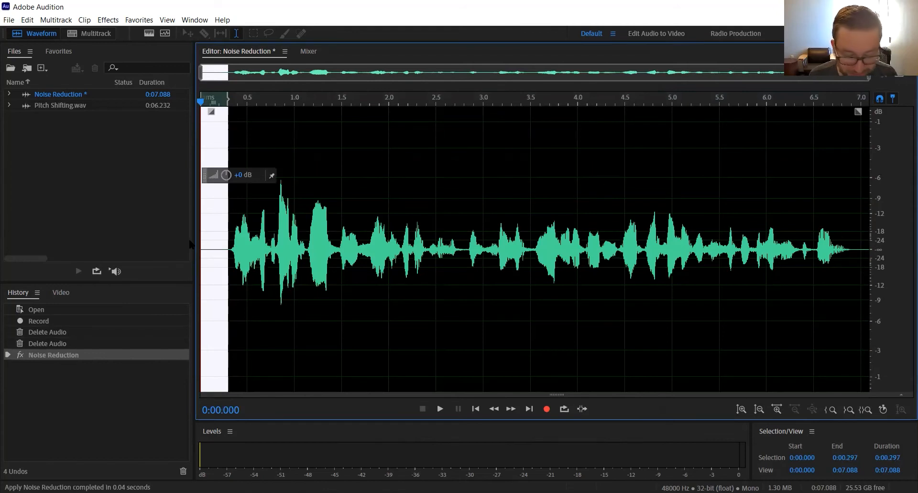
key("space")
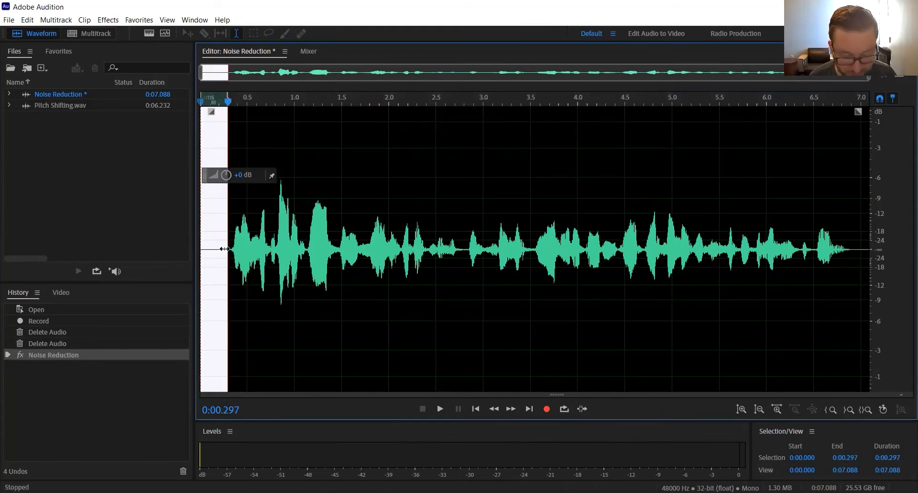
left_click(222, 241)
key("space")
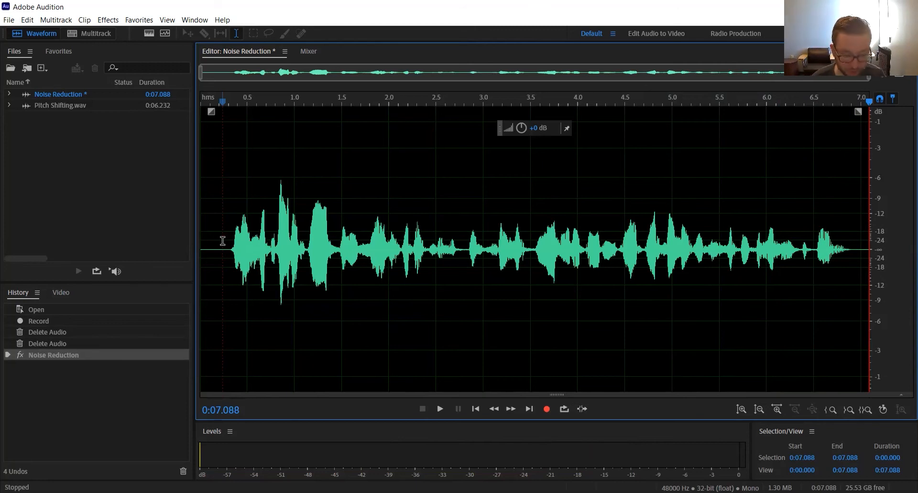
Undo the applied Noise Reduction and reopen the Noise Reduction process for the whole clip
key("ctrl+z")
key("ctrl+a")
left_click(108, 20)
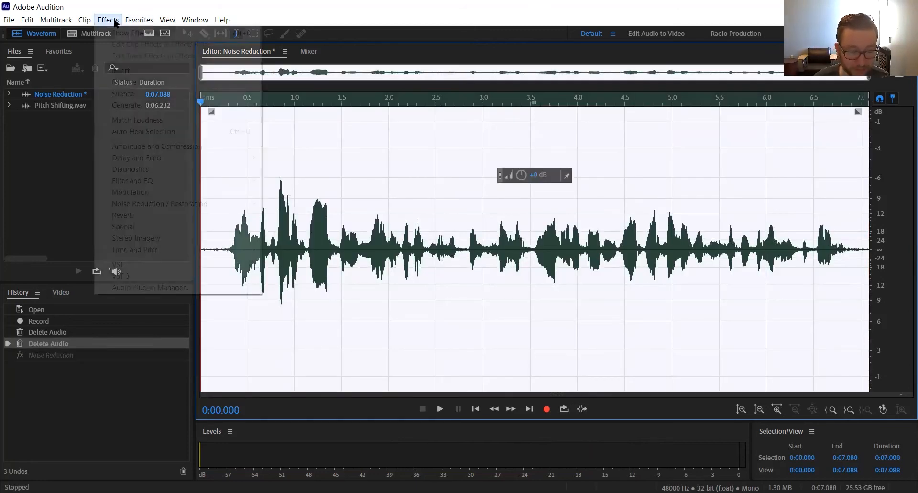
mouse_move(144, 204)
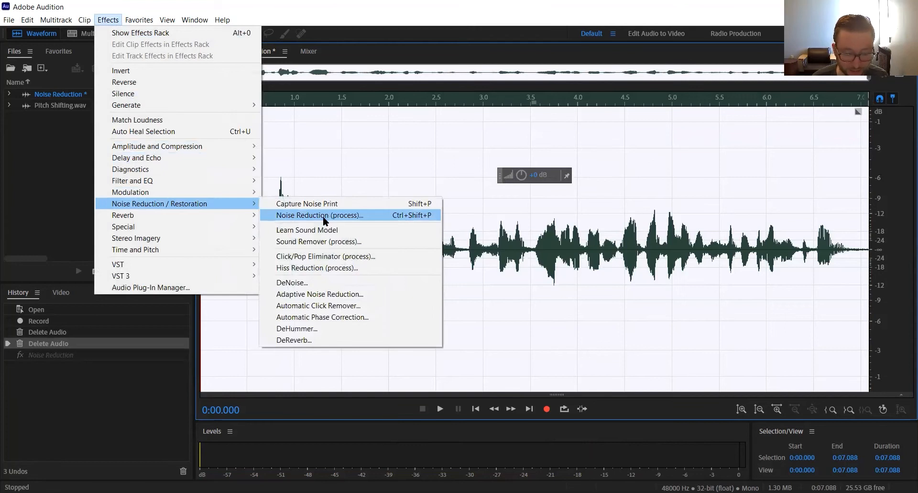
left_click(323, 216)
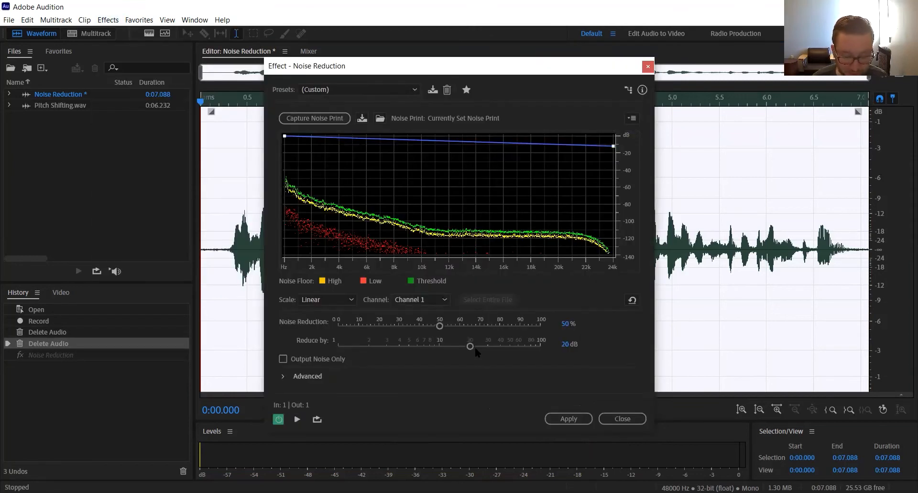
Apply Noise Reduction at 100% with Reduce by at 100 dB and the curve flat at 0 dB, and play back the result
left_click_drag(475, 347, 675, 348)
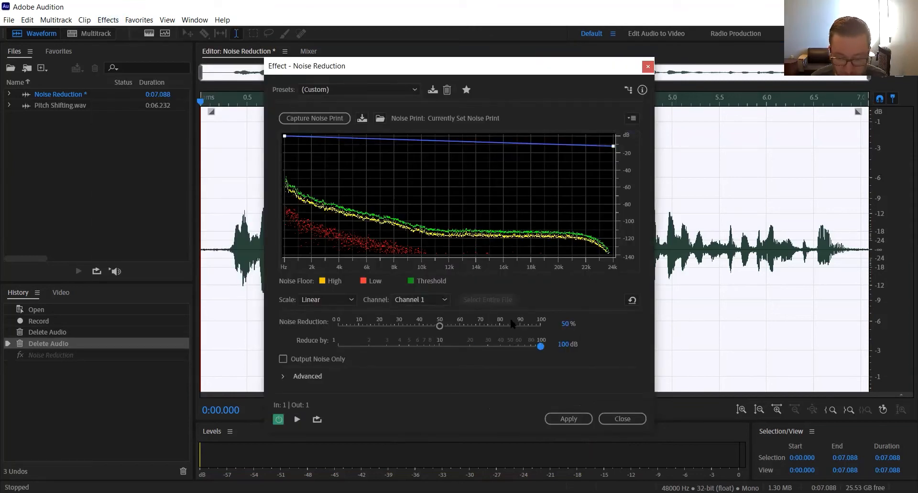
left_click_drag(487, 331, 565, 325)
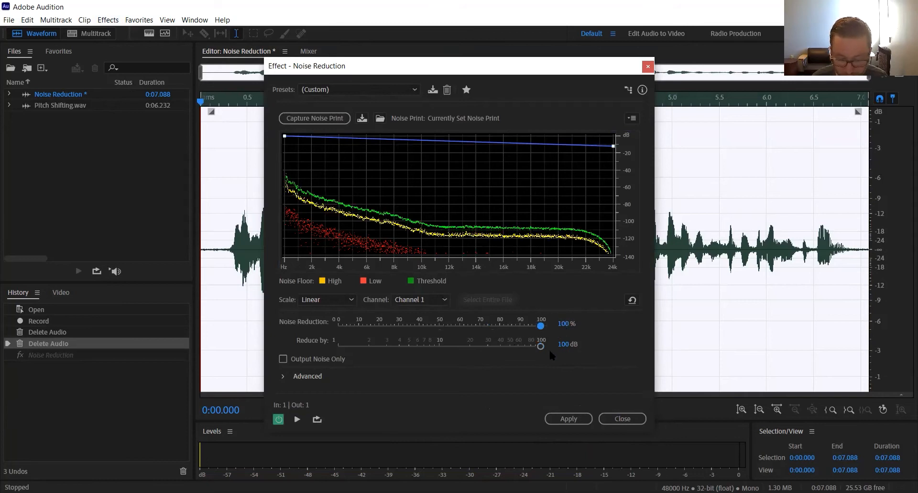
left_click_drag(613, 146, 619, 129)
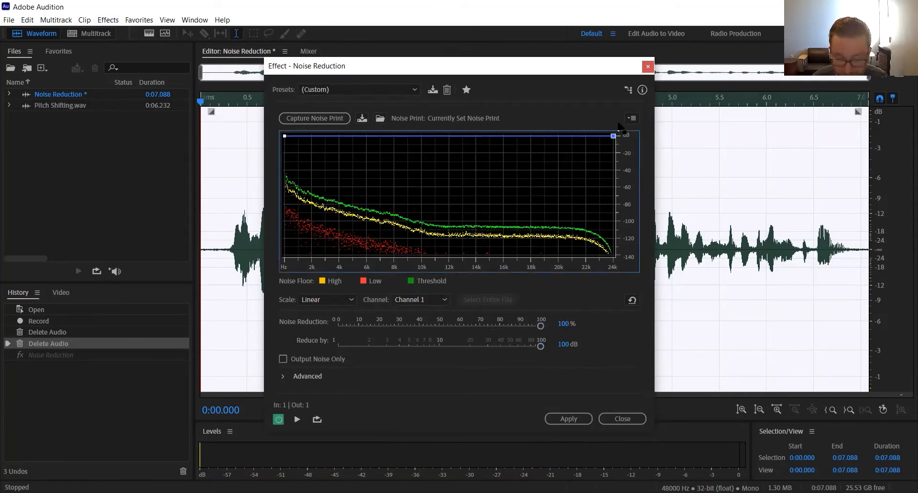
left_click(564, 422)
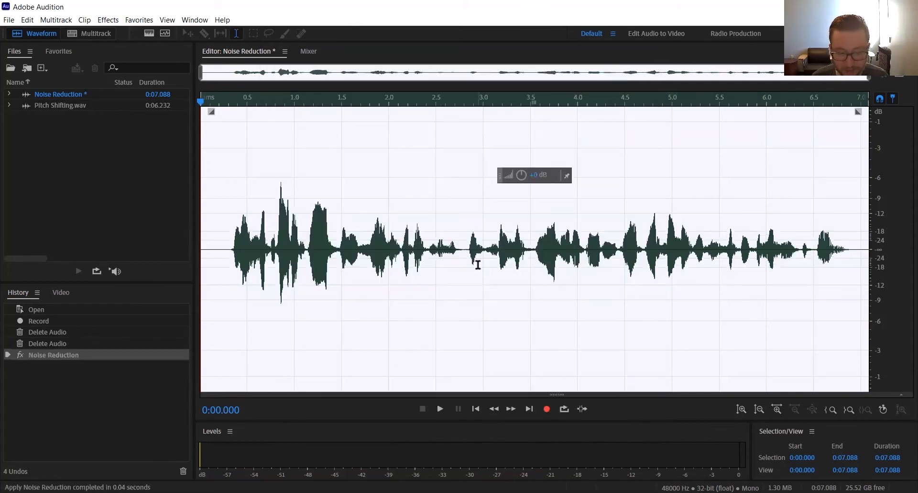
left_click(223, 264)
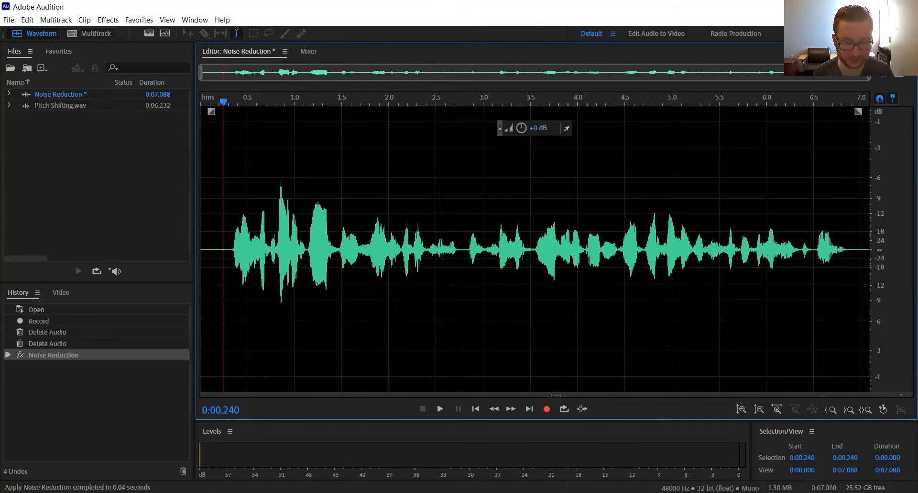
key("space")
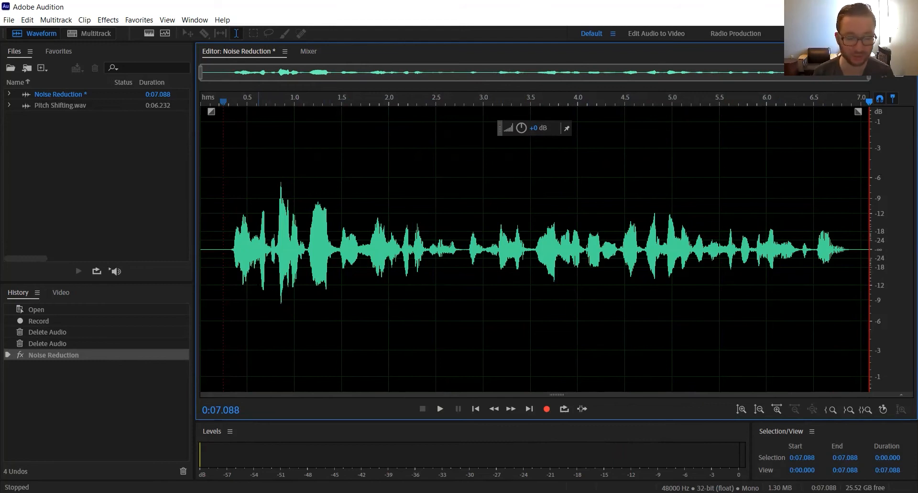
Create a mono 48000 Hz, 32-bit float audio file named Reverb and record about 11 seconds of speech in it
left_click(8, 21)
mouse_move(70, 33)
left_click(211, 43)
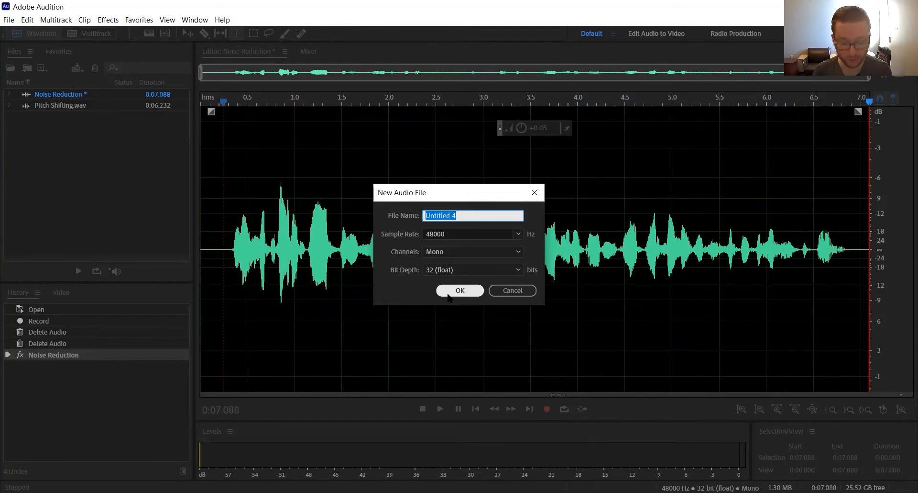
type("Reverb")
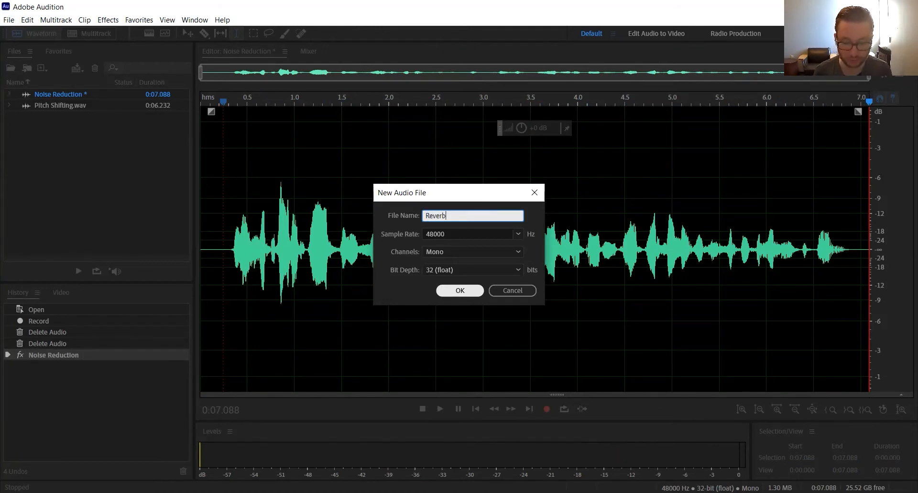
left_click(448, 290)
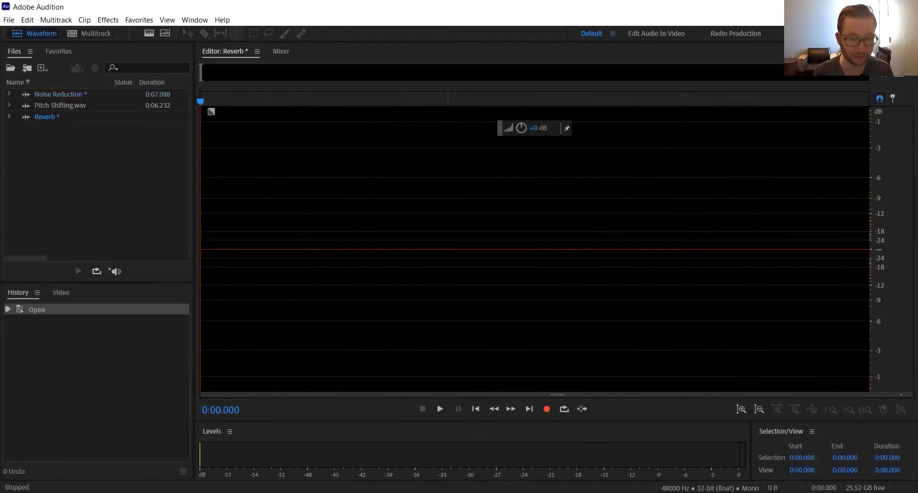
left_click(545, 408)
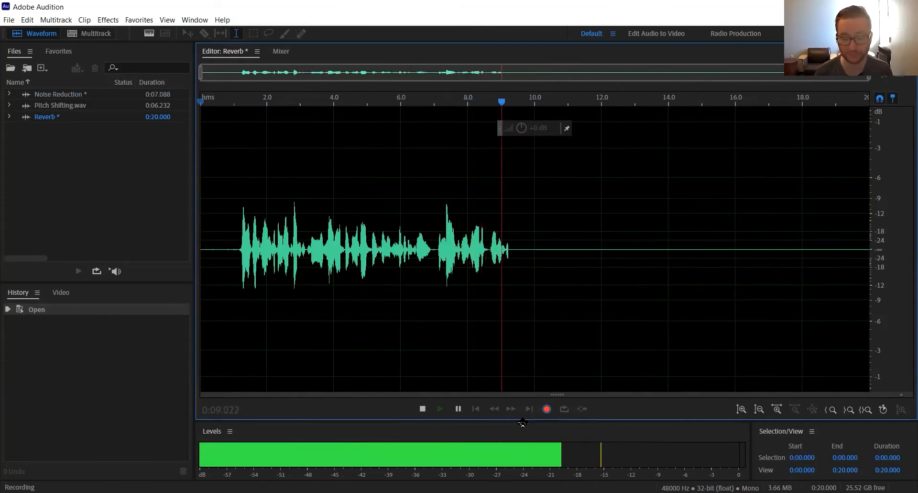
key("space")
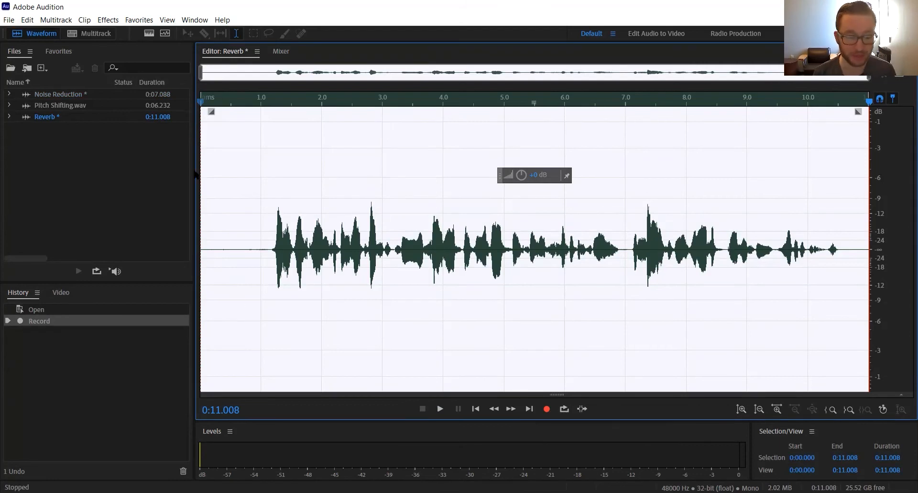
Open the Reverb effect for the whole recording and preview it with the Bigger Room Ambience preset
left_click(105, 22)
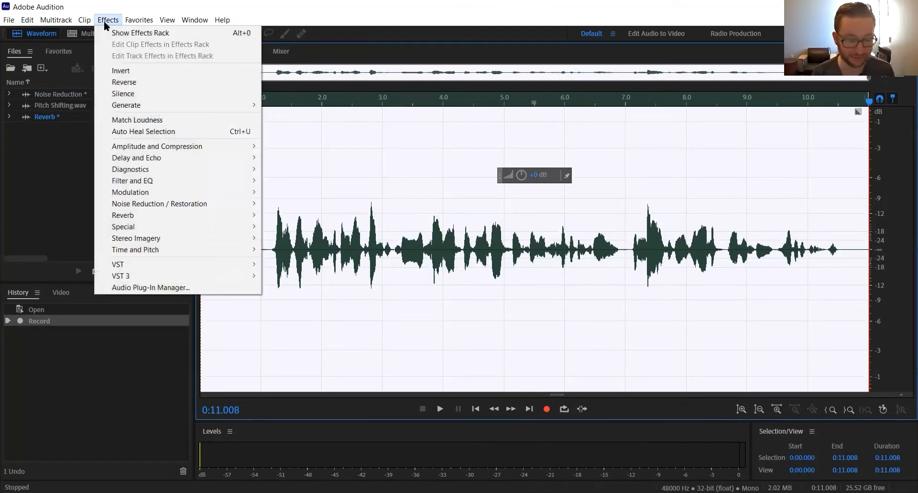
mouse_move(213, 210)
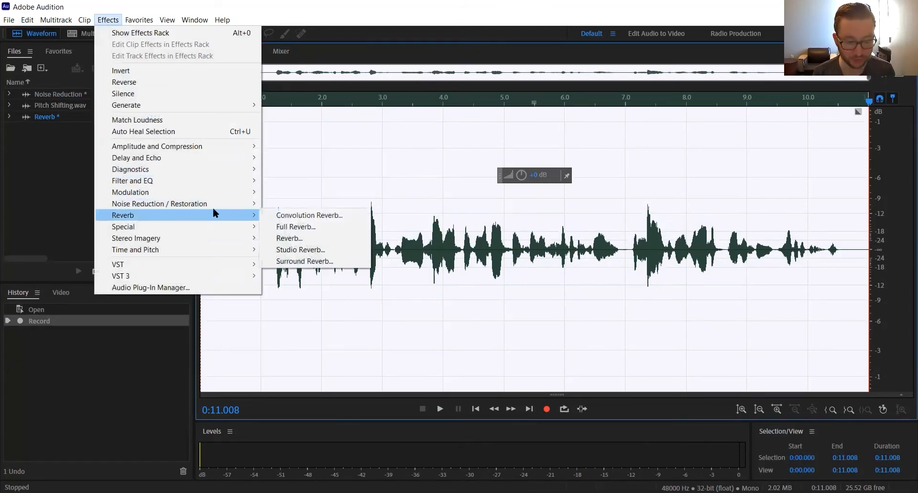
left_click(291, 238)
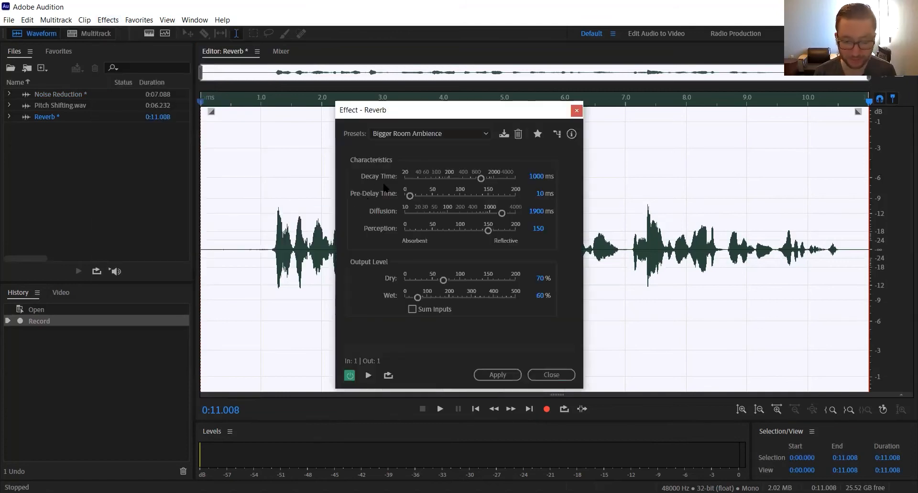
left_click(456, 133)
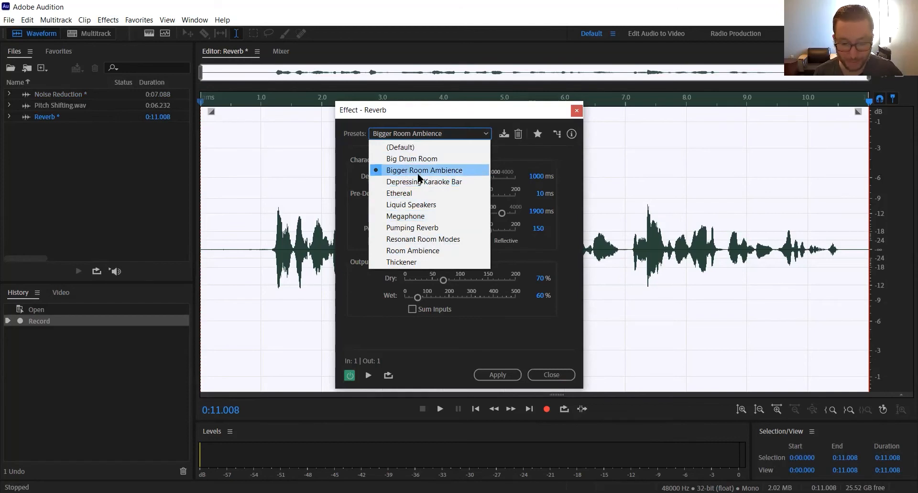
left_click(359, 300)
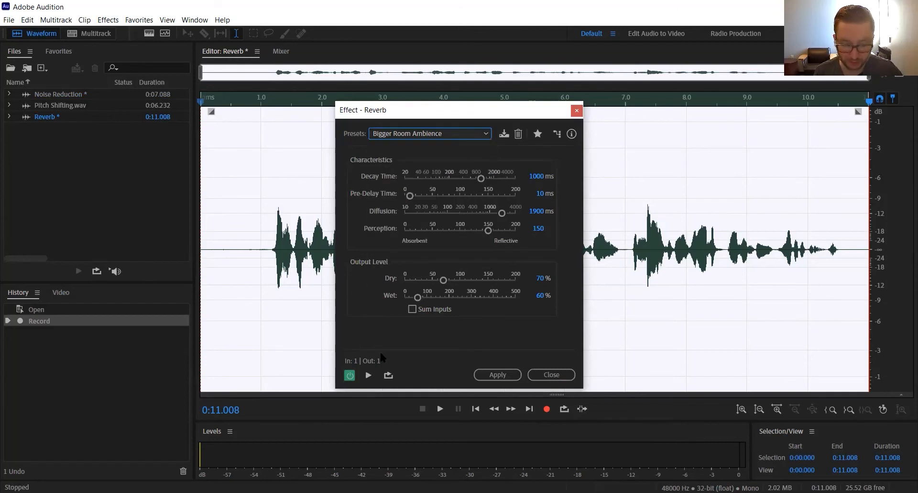
left_click(368, 375)
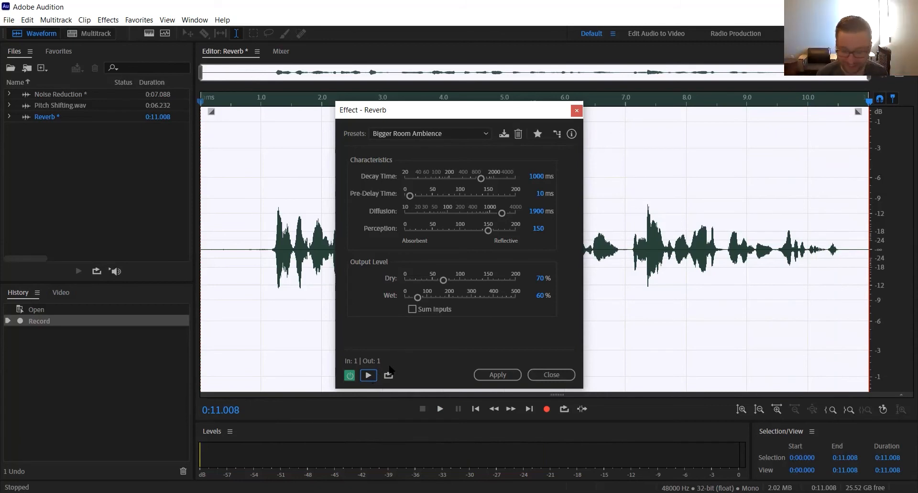
Switch the Reverb effect to the Room Ambience preset and preview it
left_click(482, 132)
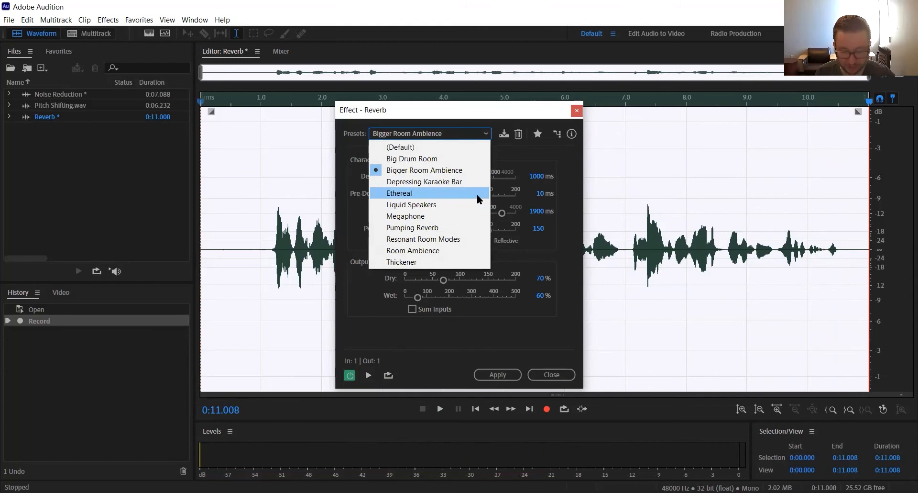
left_click(426, 251)
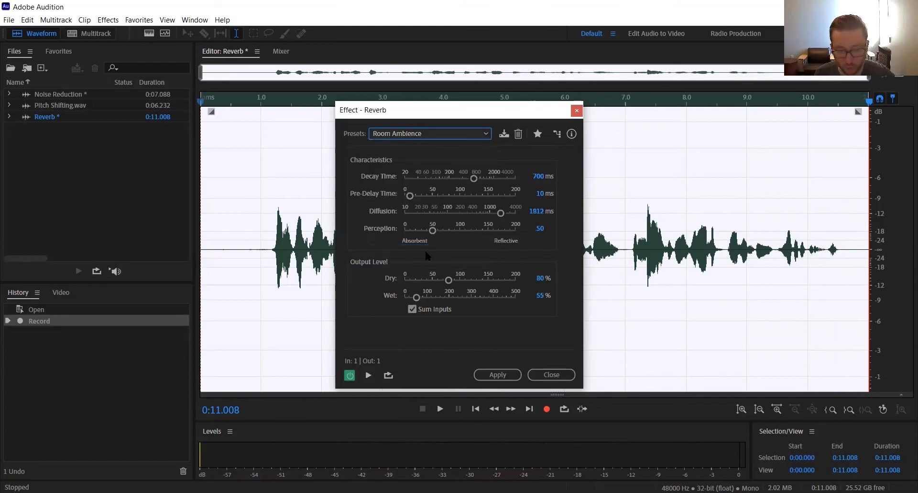
left_click(369, 375)
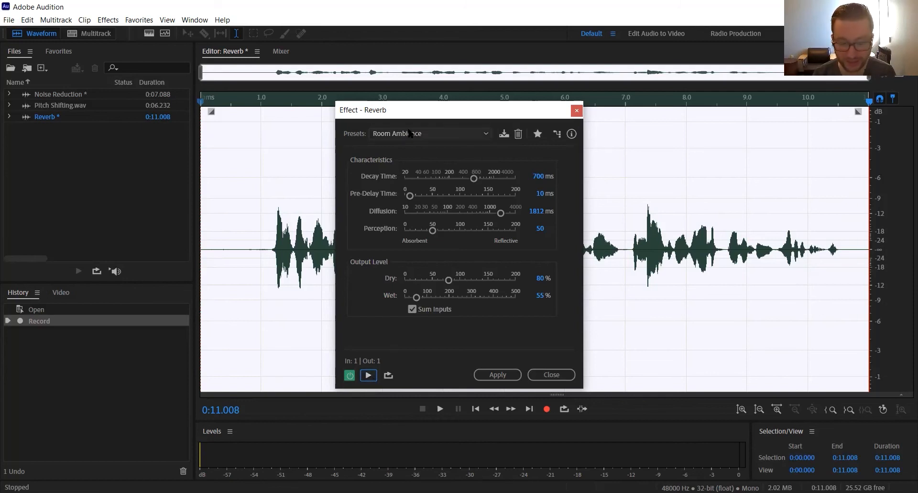
Return the Reverb effect to the Room Ambience preset, raise Dry to 200%, and preview the result
left_click(458, 134)
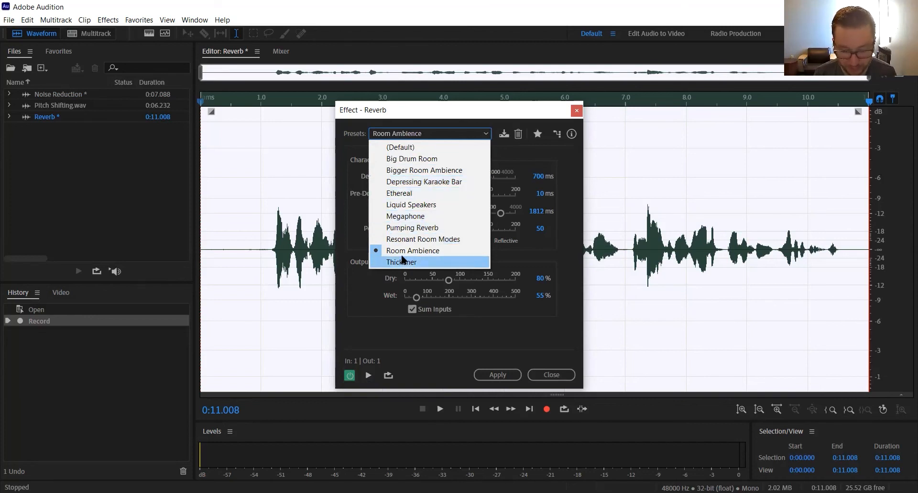
left_click(398, 145)
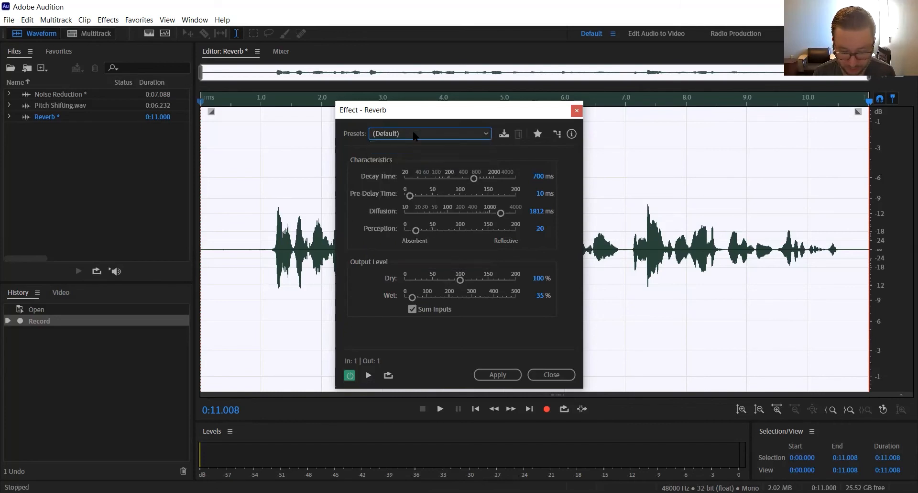
left_click(412, 132)
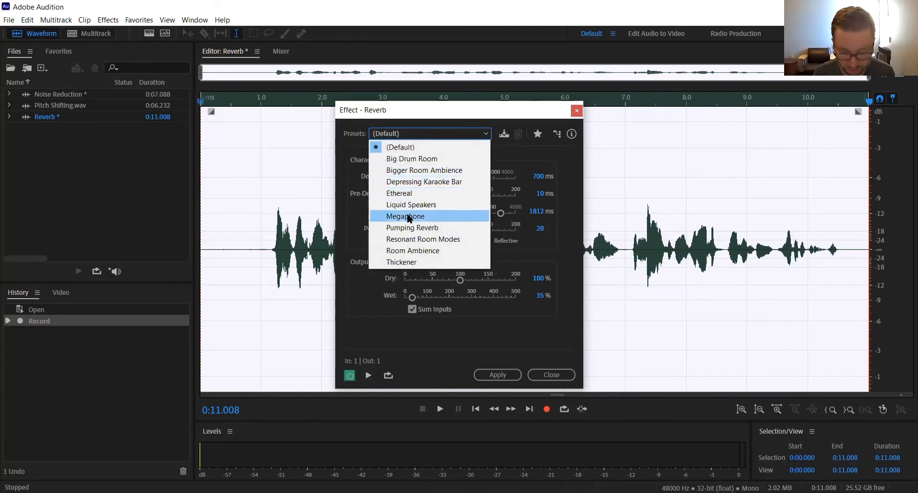
left_click(414, 250)
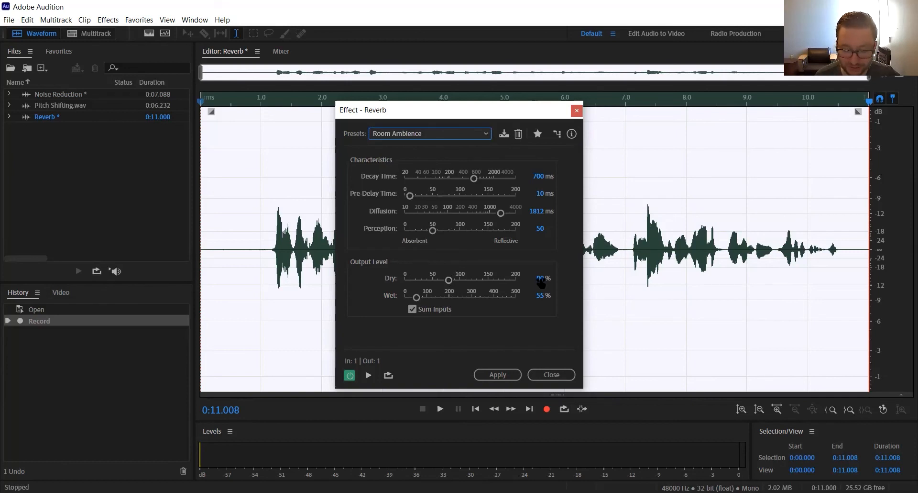
left_click_drag(539, 278, 622, 278)
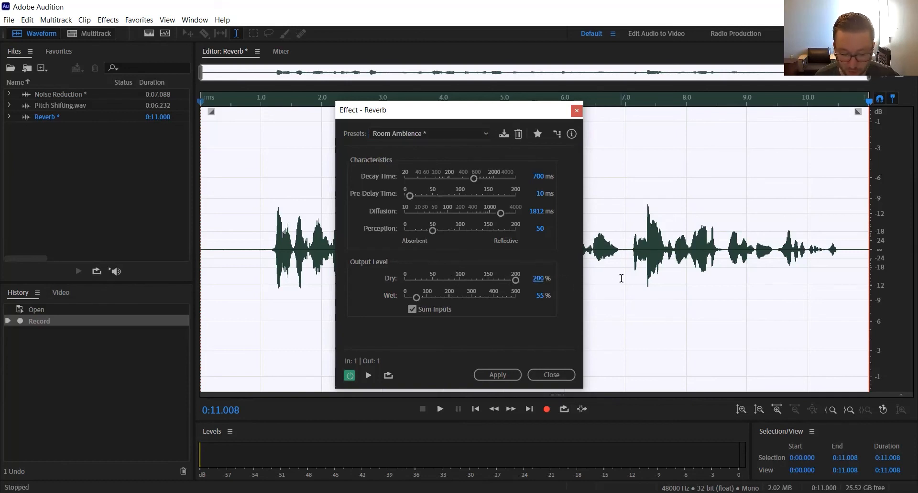
left_click(371, 374)
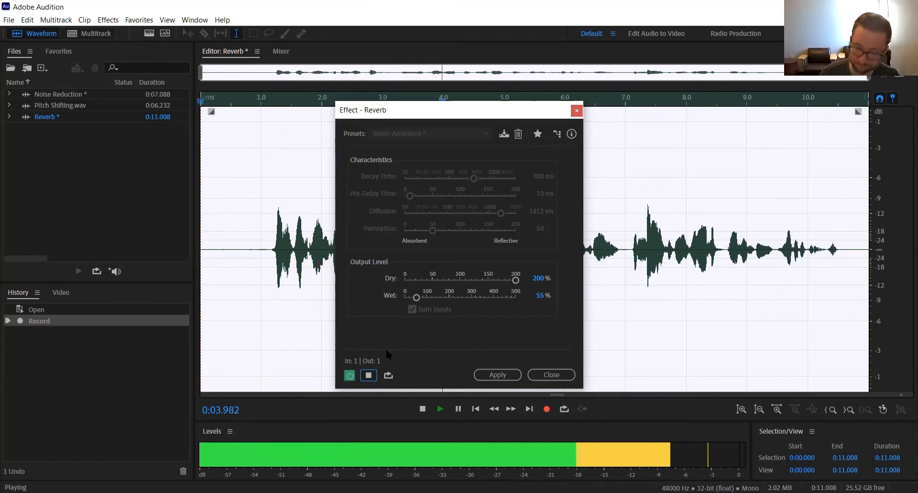
left_click(368, 375)
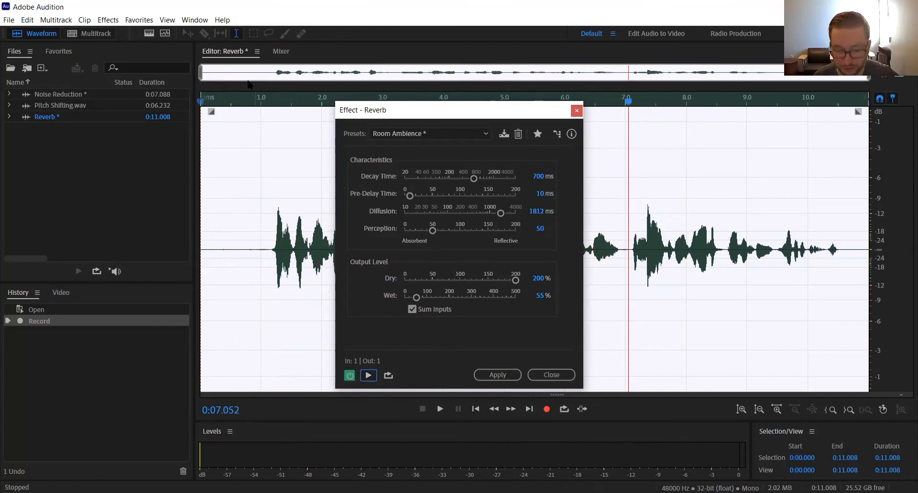
Move the playhead to about 1.07 s, raise the reverb's Wet level to 500%, and preview the result
left_click(264, 102)
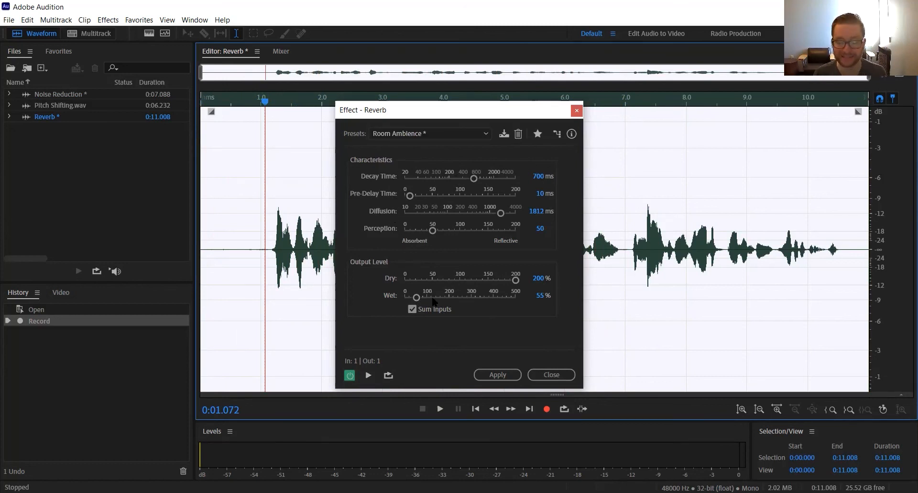
key("space")
left_click_drag(455, 295, 518, 297)
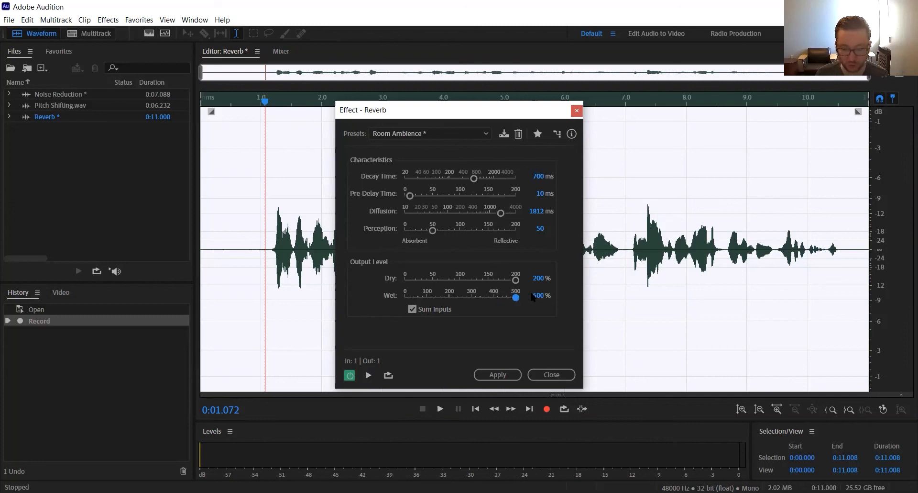
left_click(368, 375)
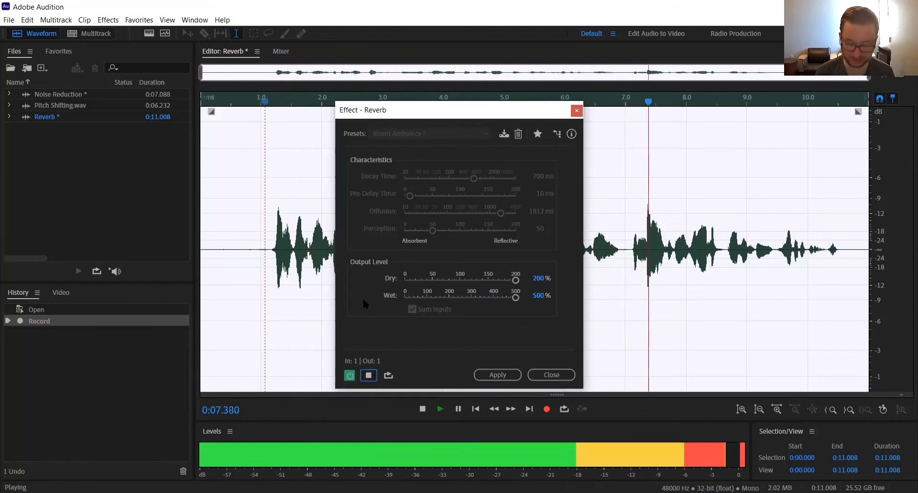
left_click(370, 376)
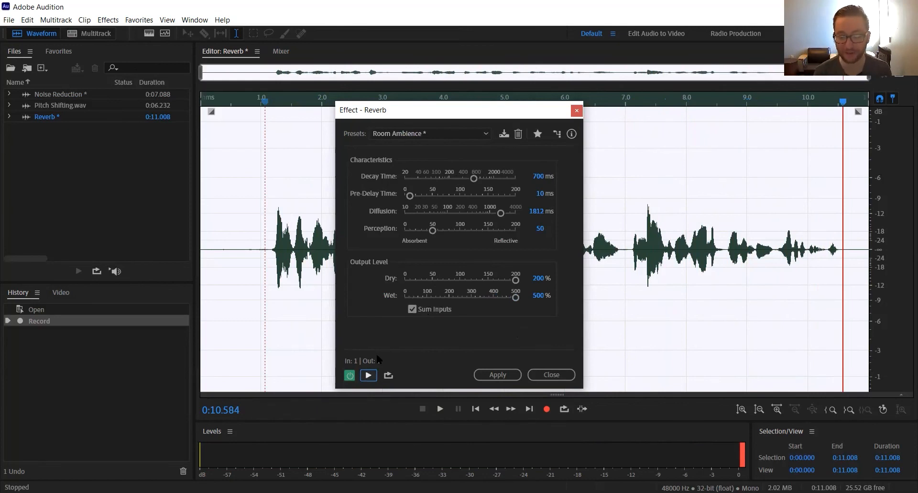
Lower the reverb's Wet level to 26% and close the Reverb effect without applying it
left_click(442, 297)
left_click_drag(443, 297, 419, 299)
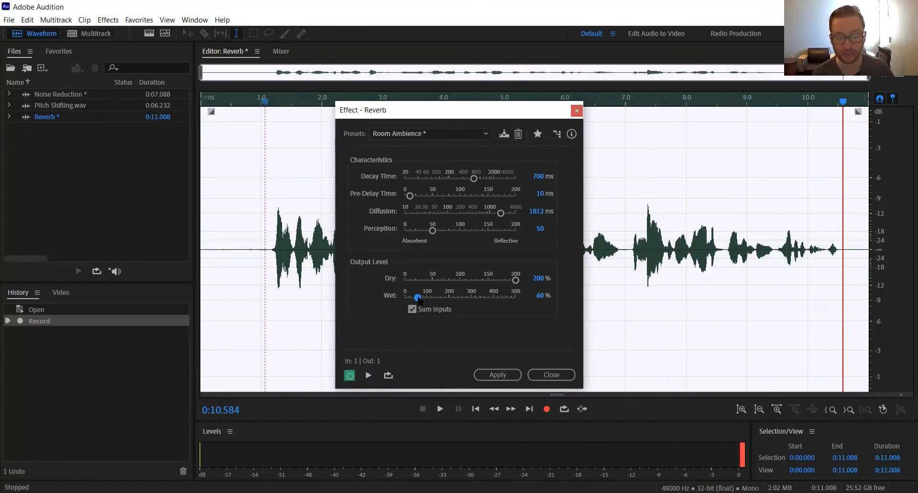
left_click_drag(418, 299, 413, 304)
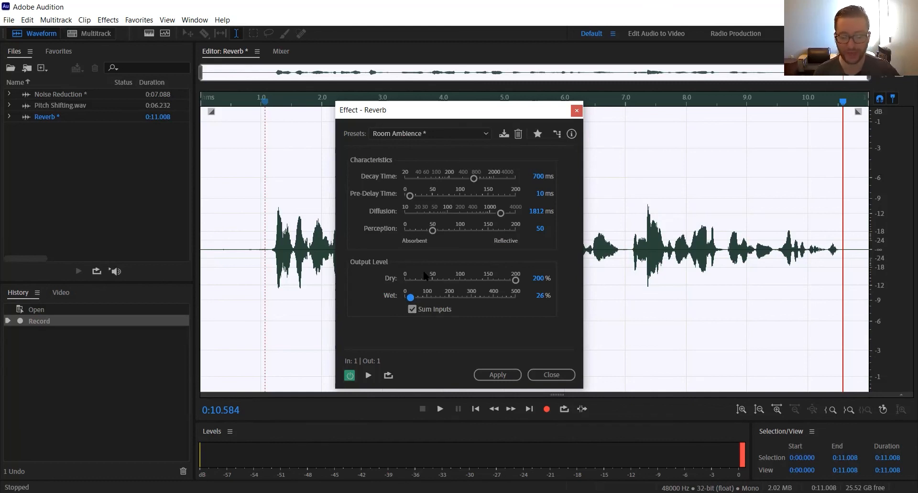
left_click(553, 374)
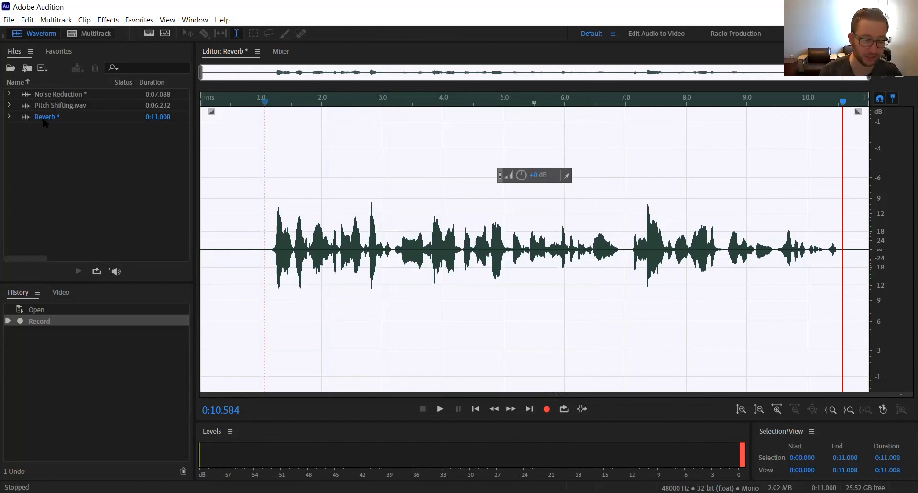
Convert the mono Reverb recording to stereo
left_click(137, 20)
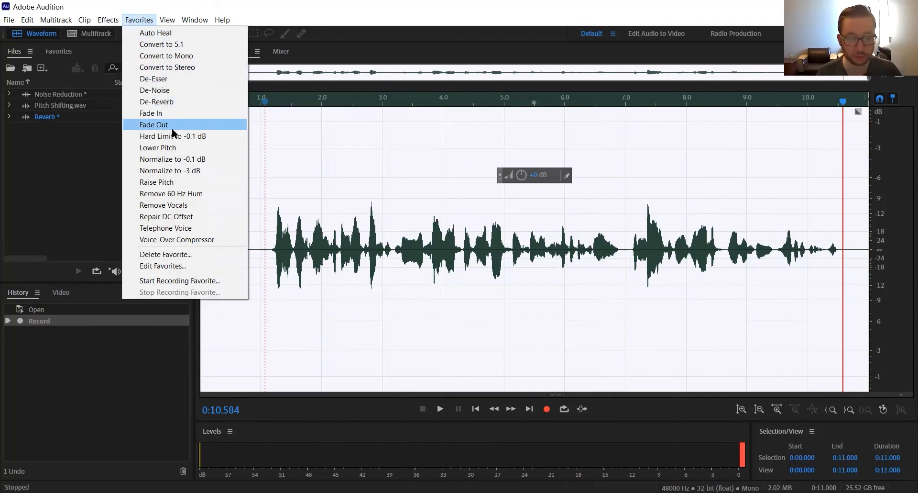
left_click(179, 70)
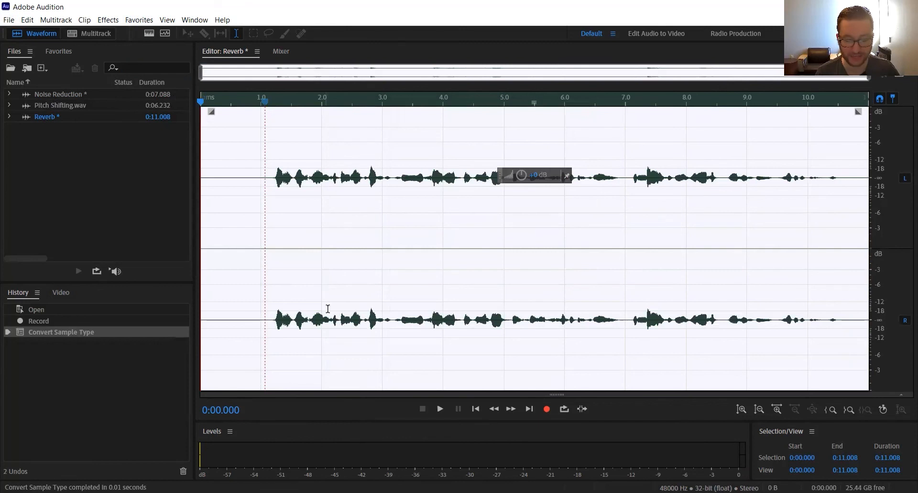
left_click(134, 20)
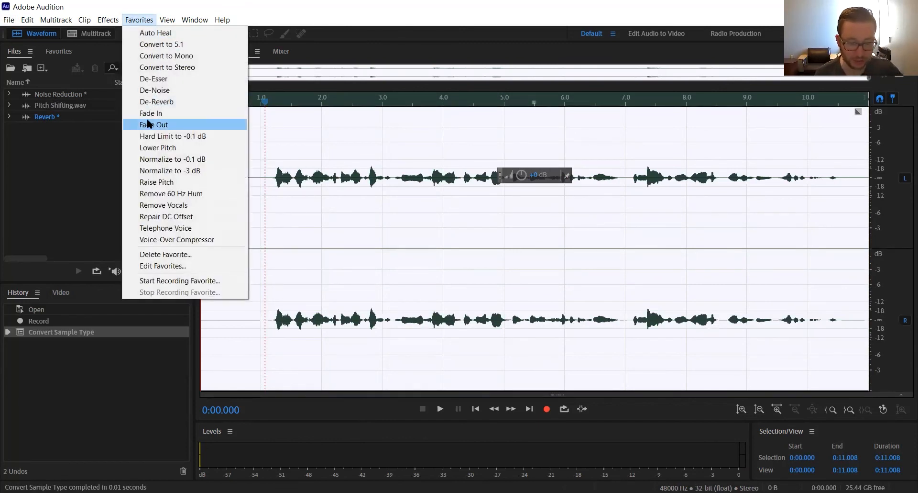
left_click(377, 234)
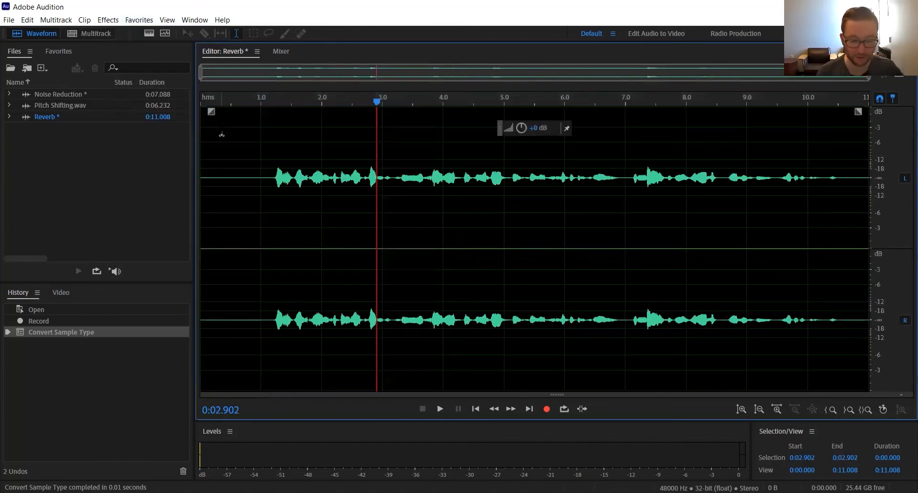
Delete the silent first 1.15 s or so of the recording and amplify all the remaining audio
double_click(273, 154)
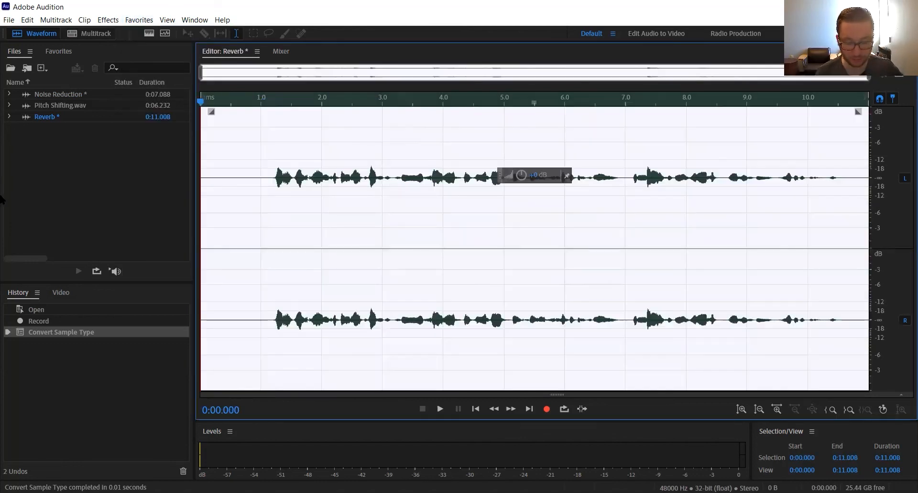
left_click_drag(272, 172, 199, 72)
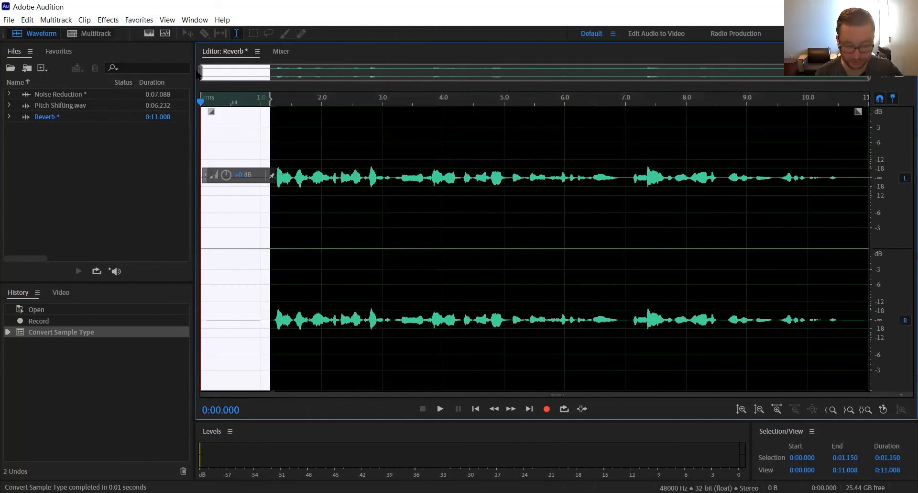
key("Delete")
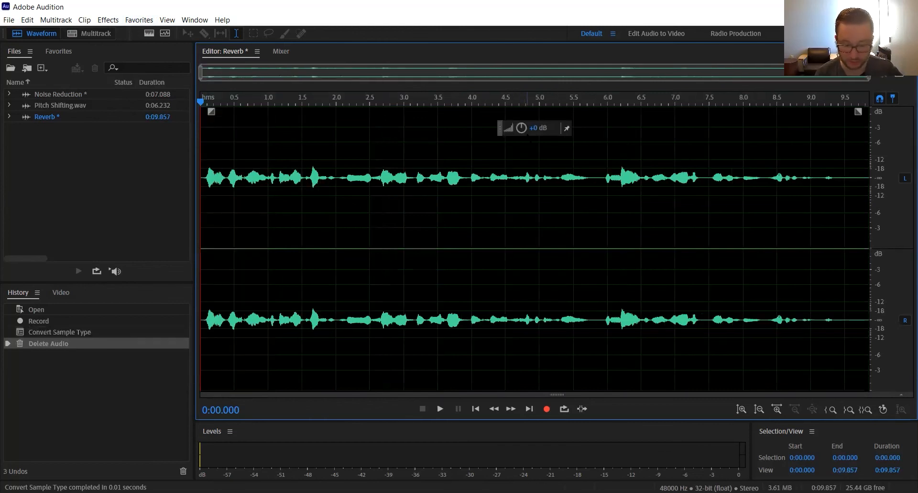
double_click(488, 165)
left_click_drag(522, 175, 546, 161)
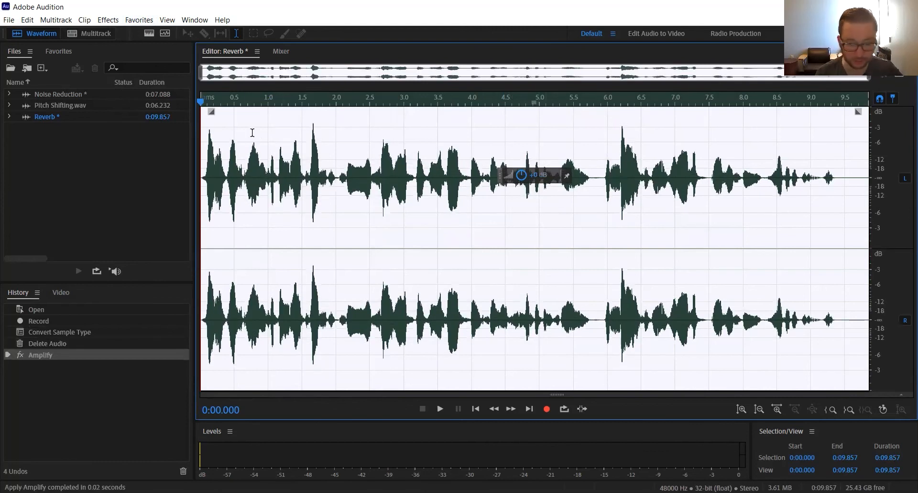
Select about the first 0.625 s of the recording and apply the Fade In favorite to it
left_click(229, 159)
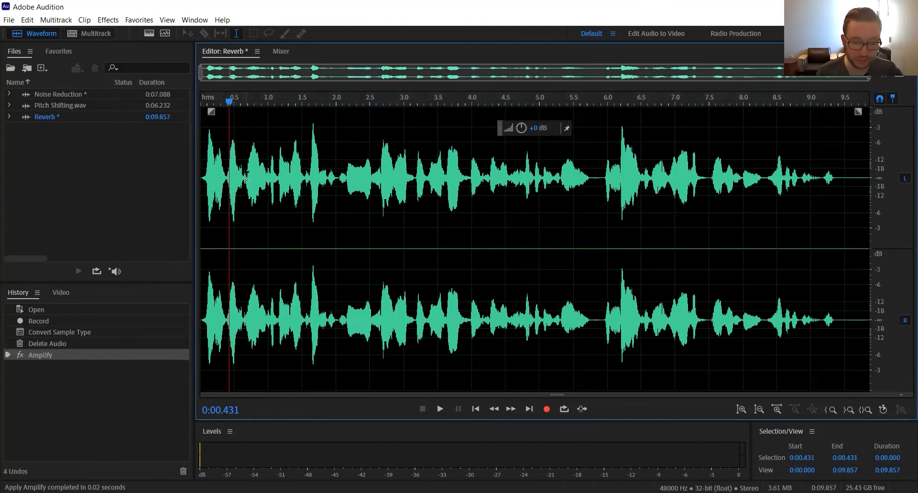
left_click_drag(243, 158, 174, 181)
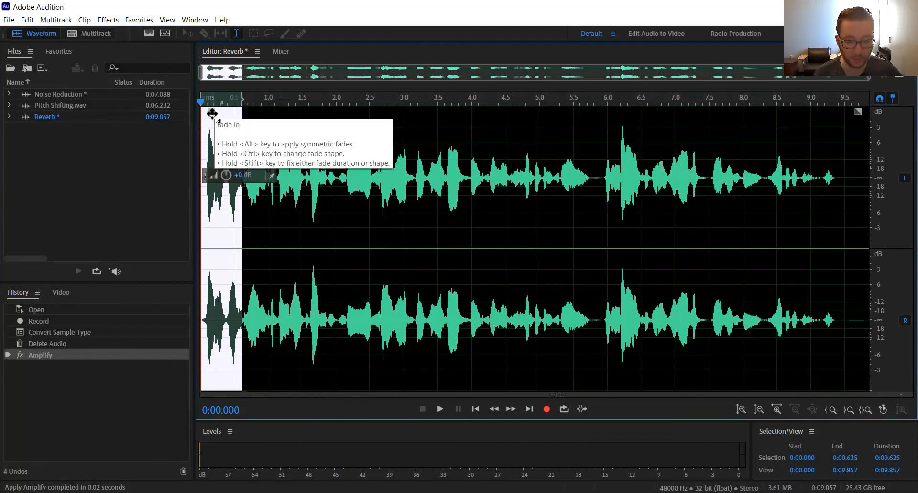
left_click_drag(213, 113, 249, 149)
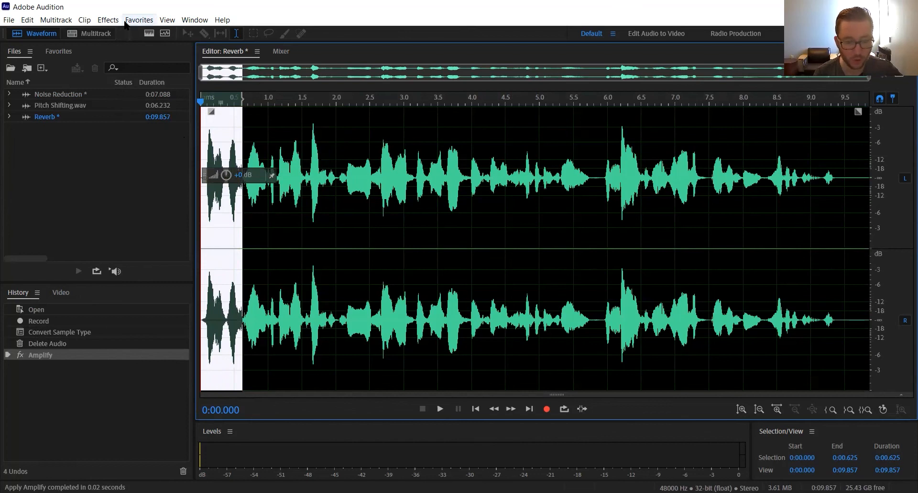
left_click(139, 19)
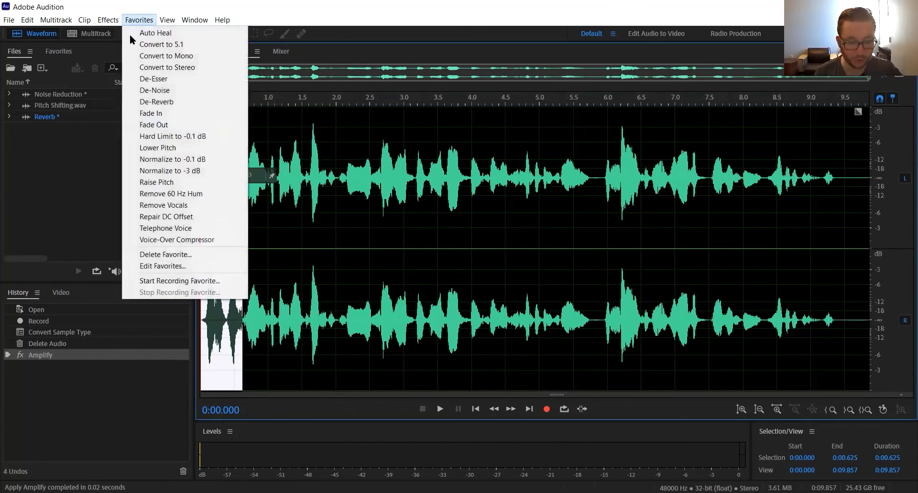
left_click(144, 114)
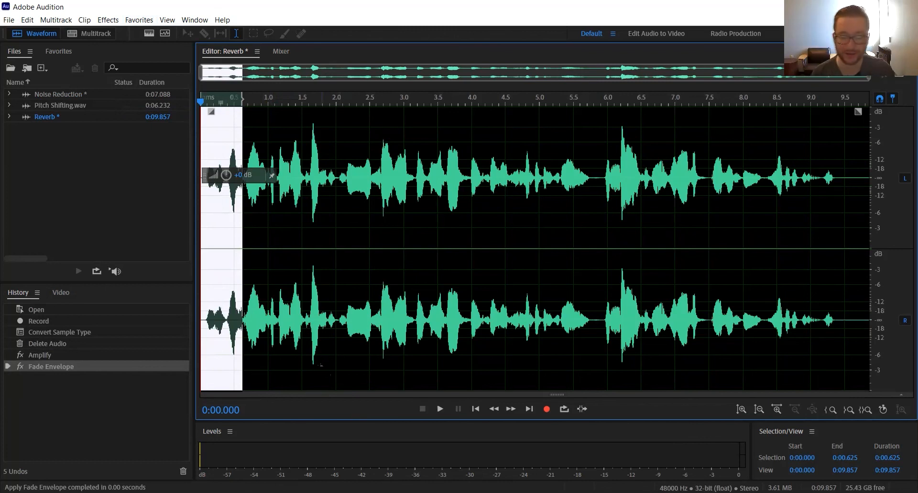
left_click(824, 210)
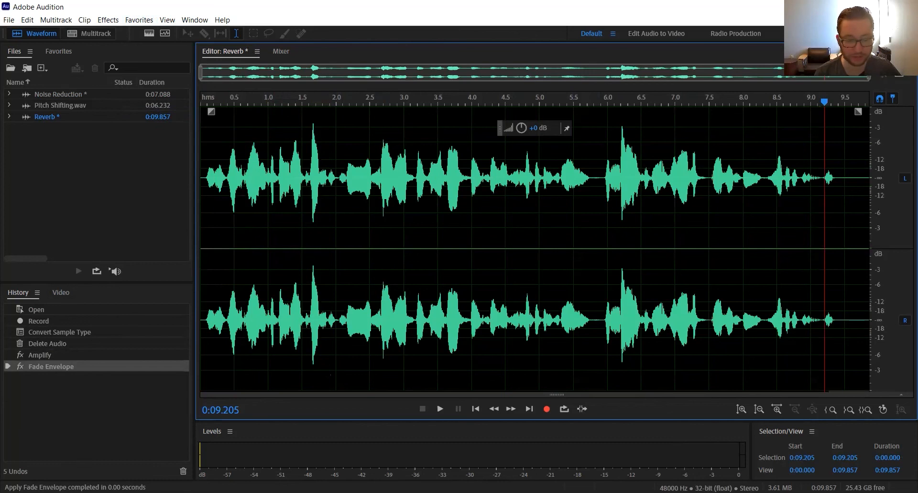
left_click(138, 19)
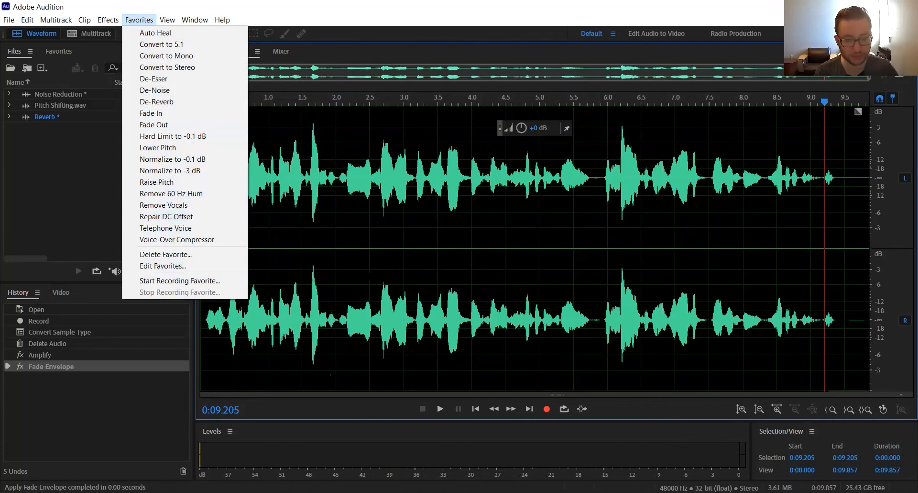
mouse_move(115, 22)
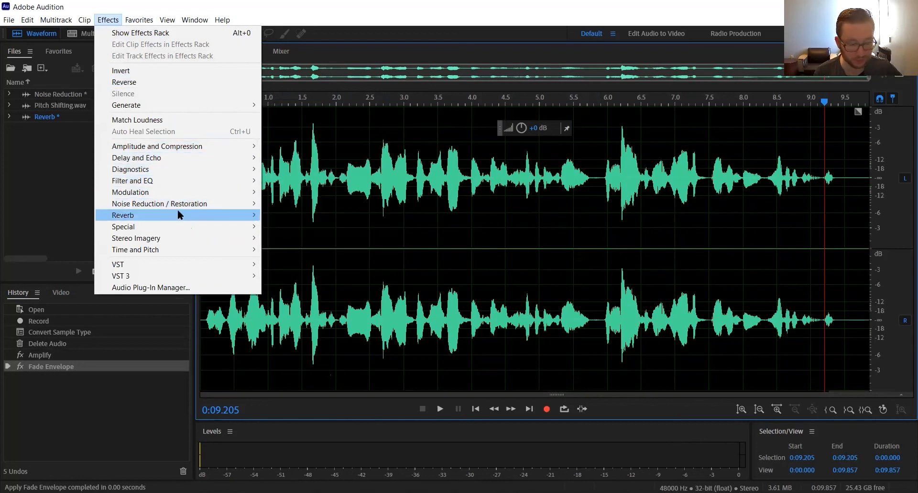
mouse_move(184, 251)
left_click(459, 149)
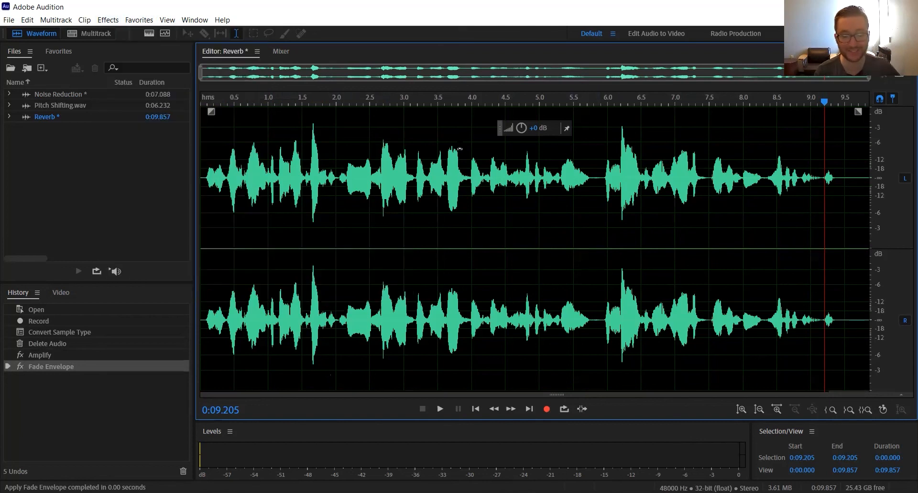
left_click(459, 149)
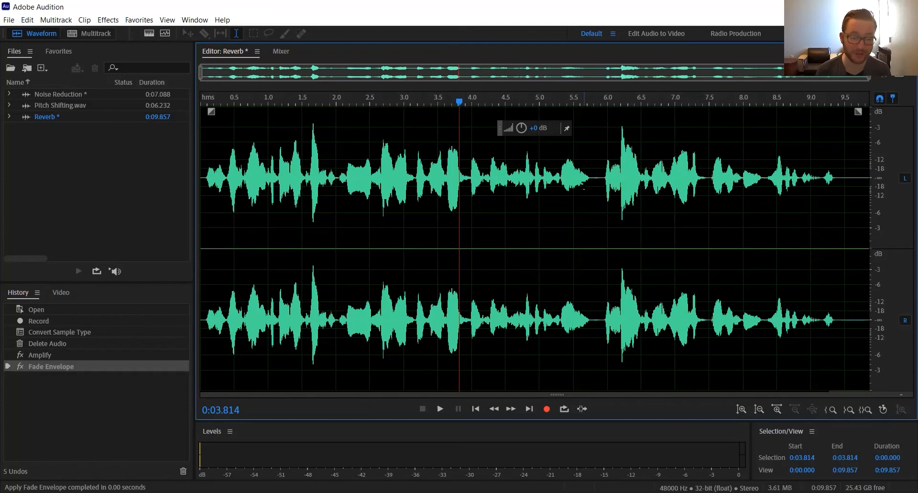
Create a multitrack session named Untitled Session 1 with no template, 48000 Hz, 32-bit float and a stereo mix
left_click(77, 36)
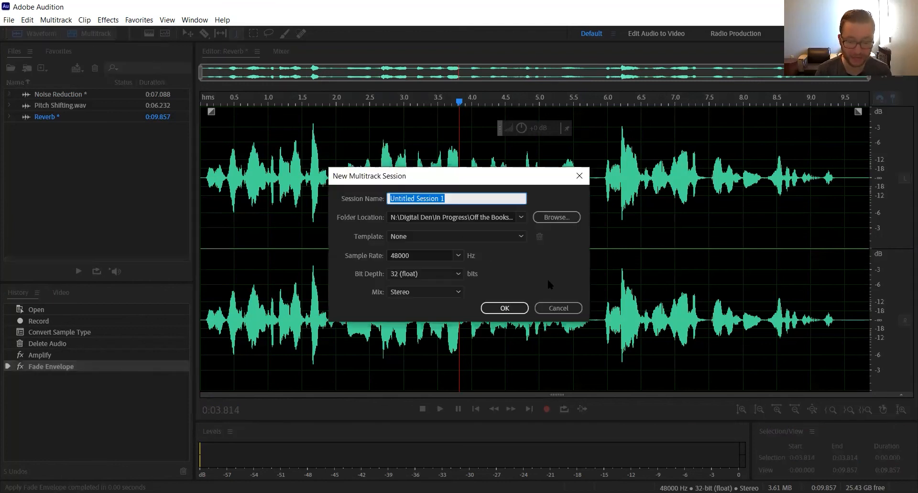
left_click(505, 307)
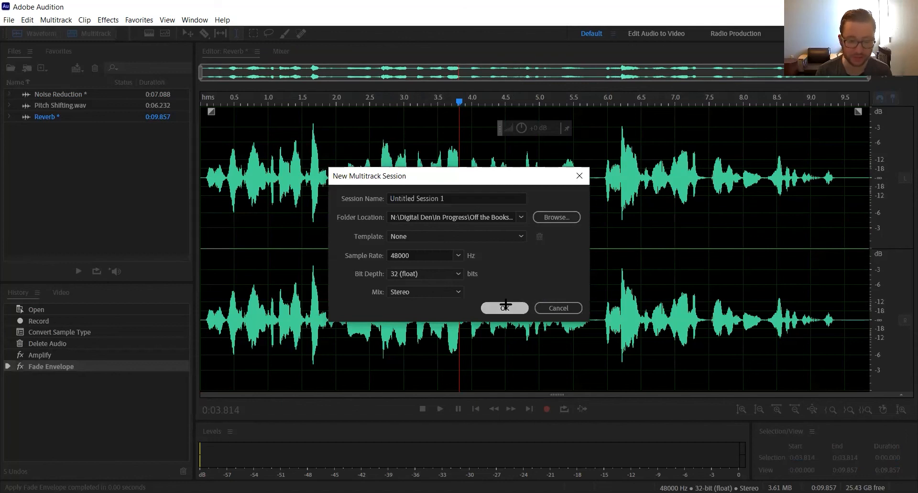